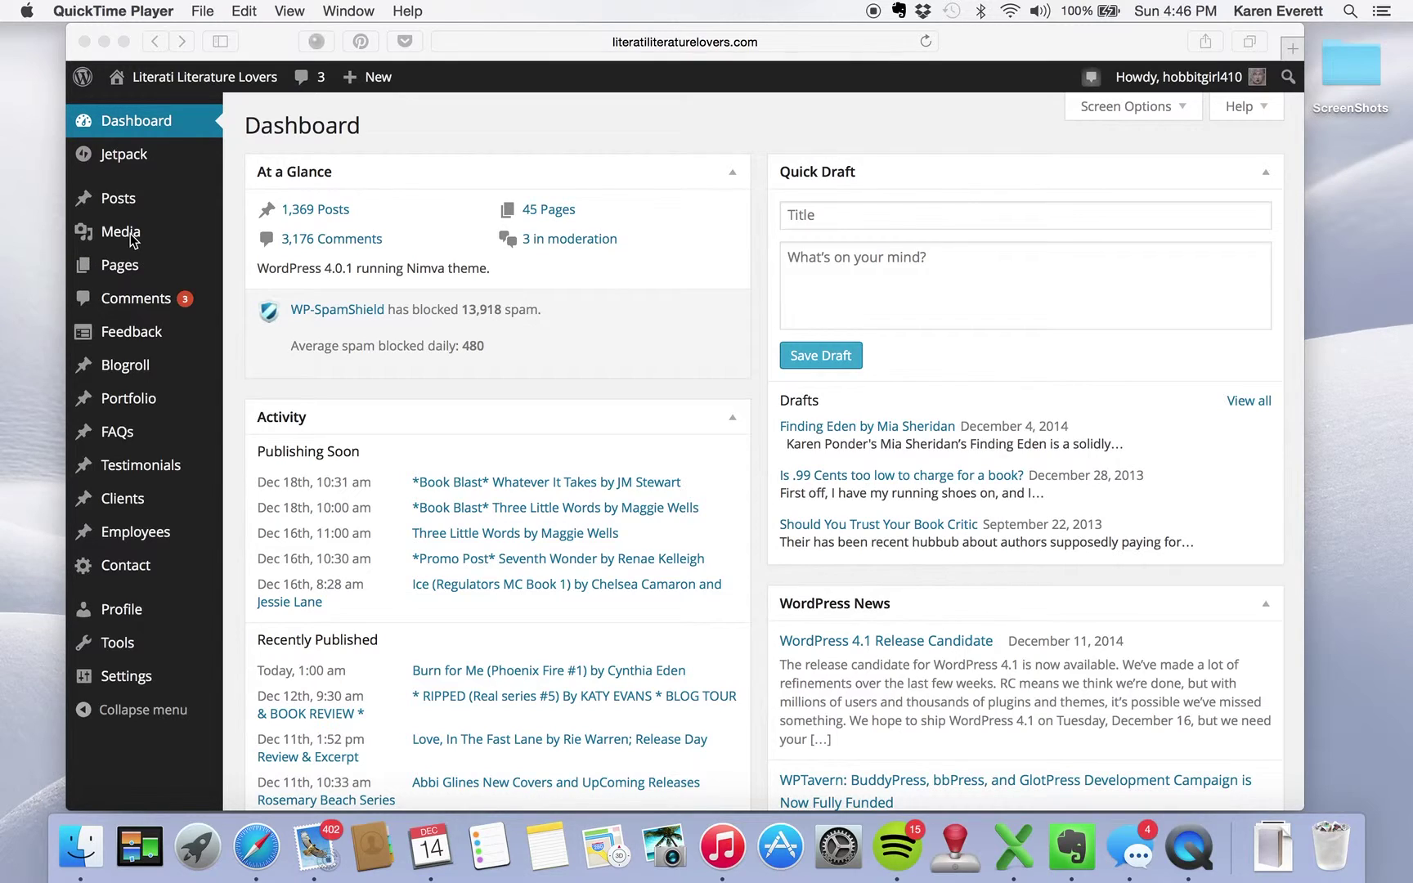
Open the Media Library grid and scroll down through the uploaded cover images
left_click(131, 233)
left_click(253, 236)
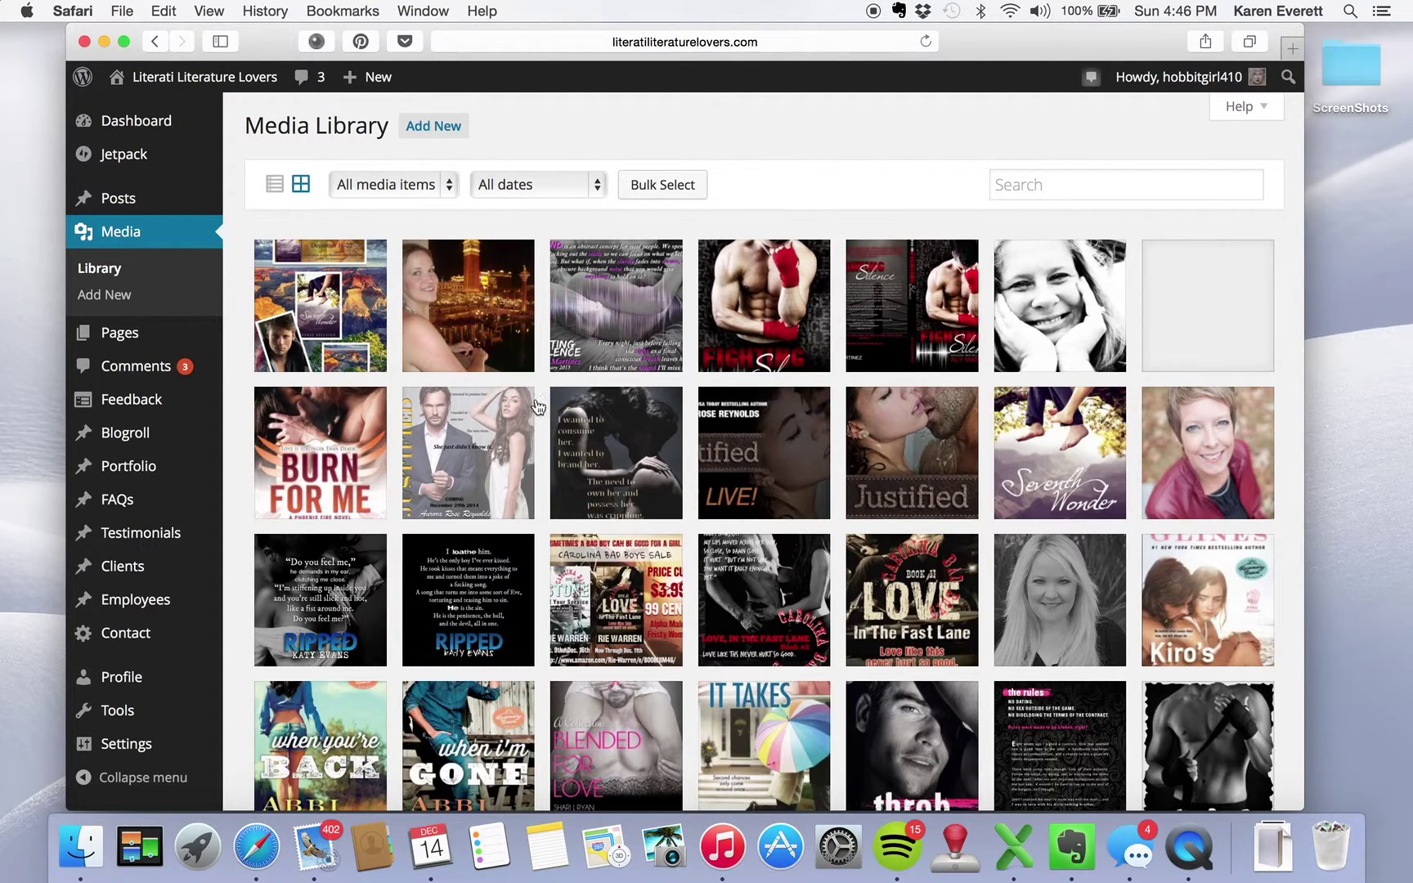
scroll(655, 509, "down", 3)
scroll(654, 509, "down", 15)
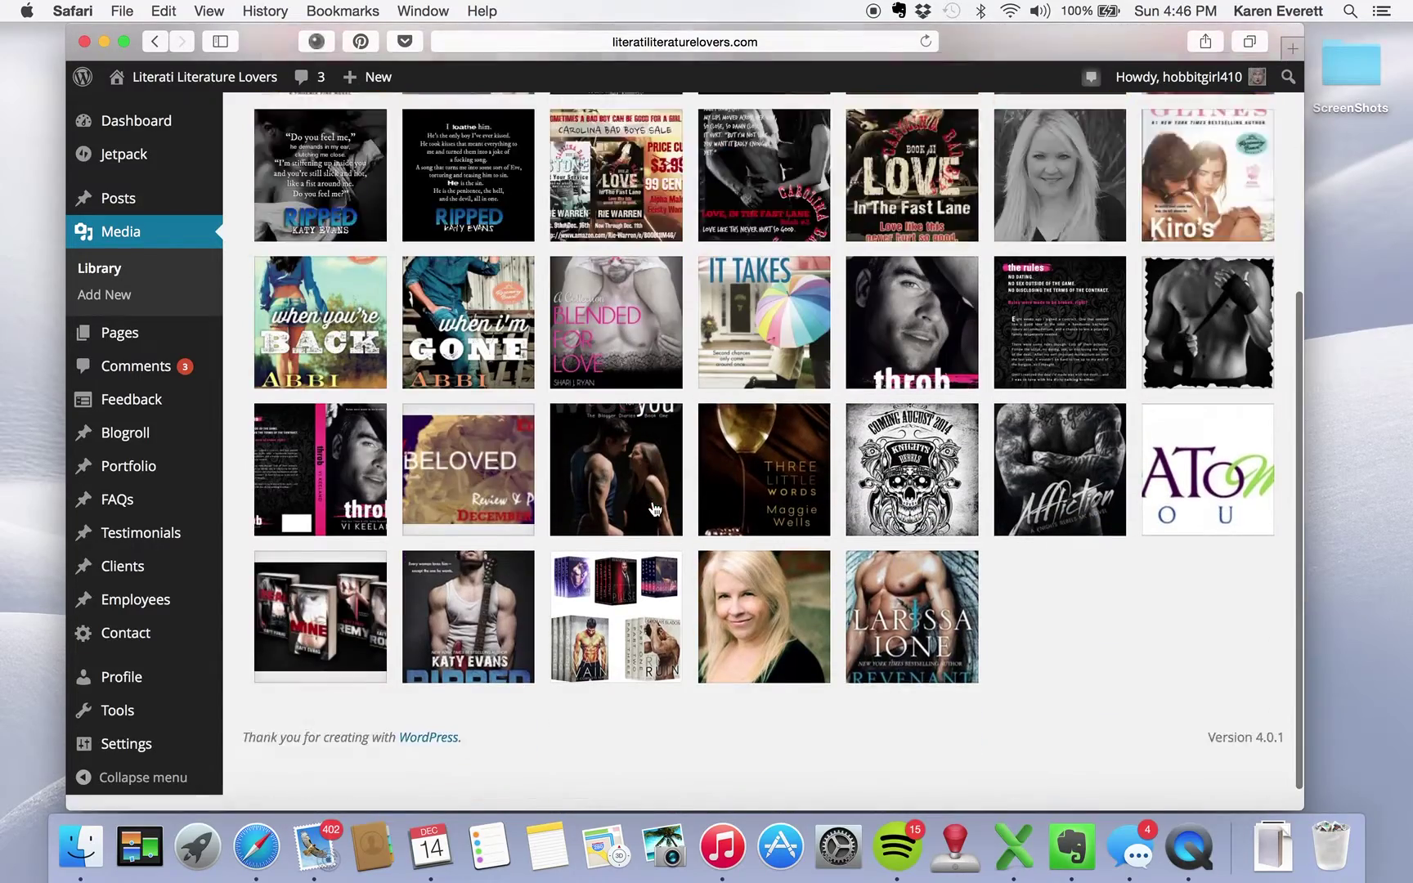
scroll(655, 509, "down", 4)
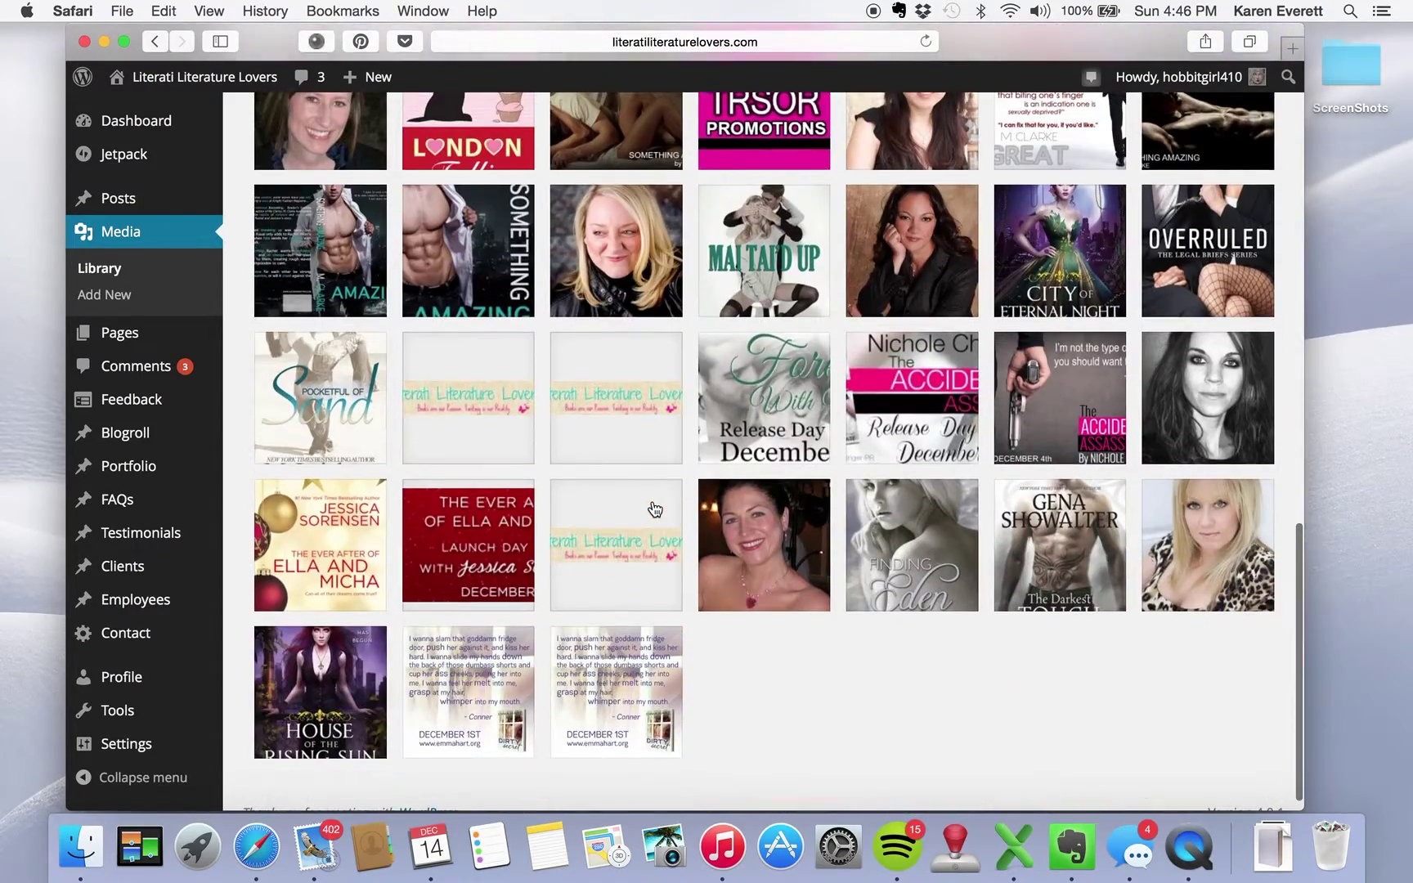
scroll(761, 481, "down", 5)
scroll(760, 481, "down", 4)
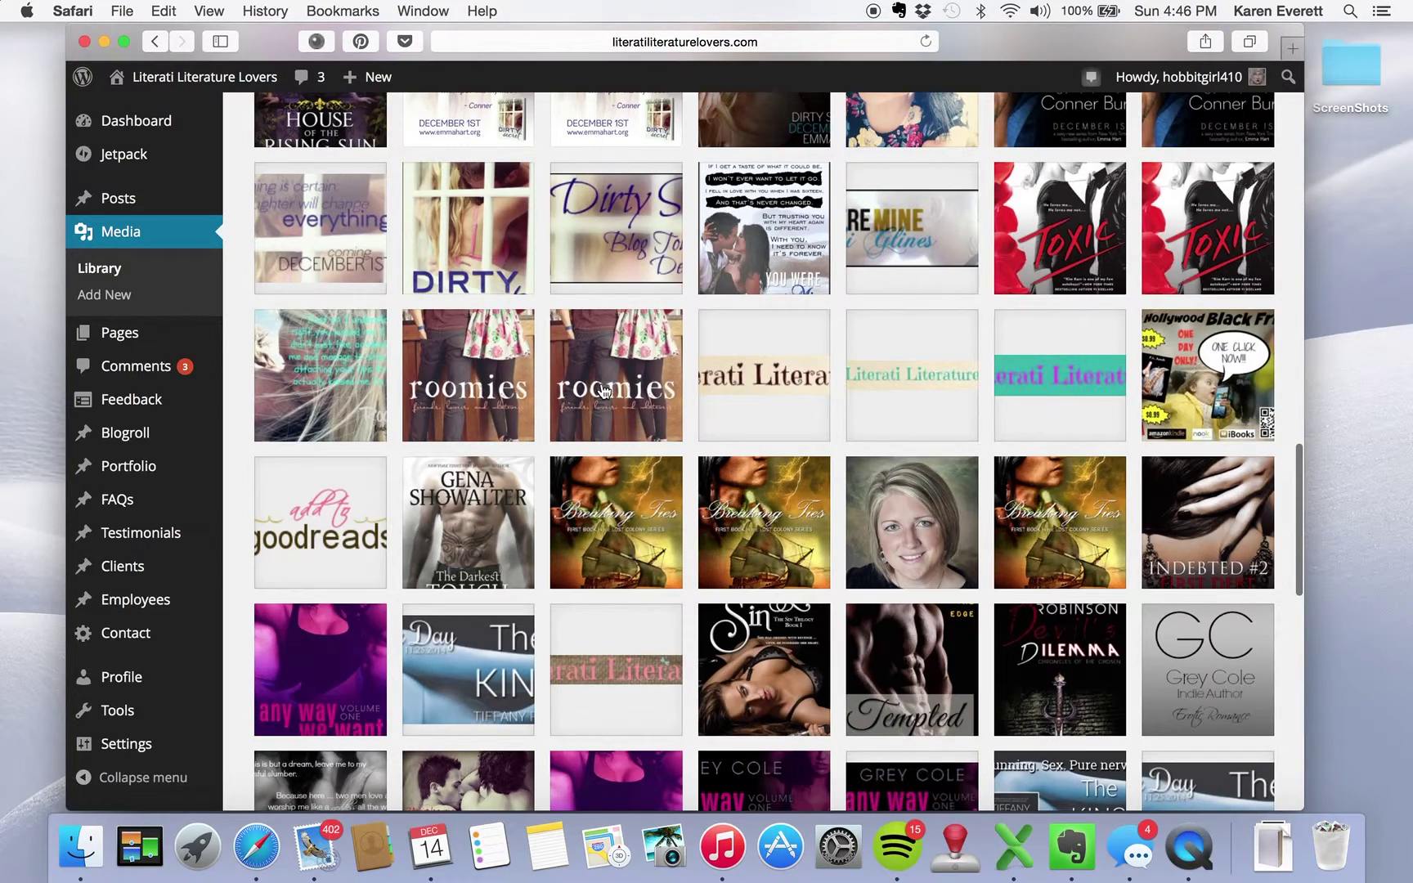
scroll(708, 634, "down", 5)
scroll(709, 635, "down", 10)
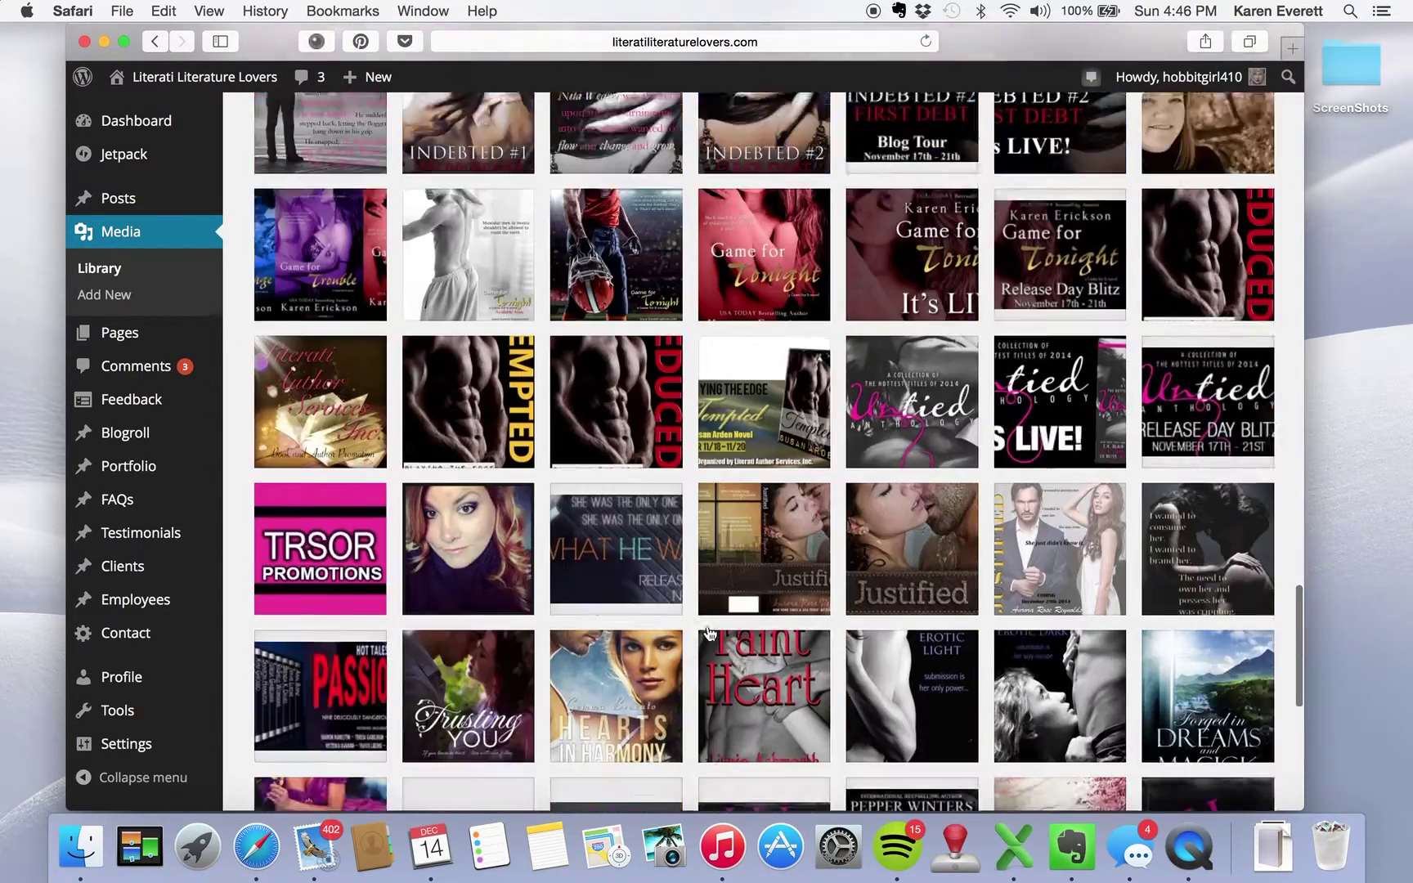
scroll(709, 634, "down", 4)
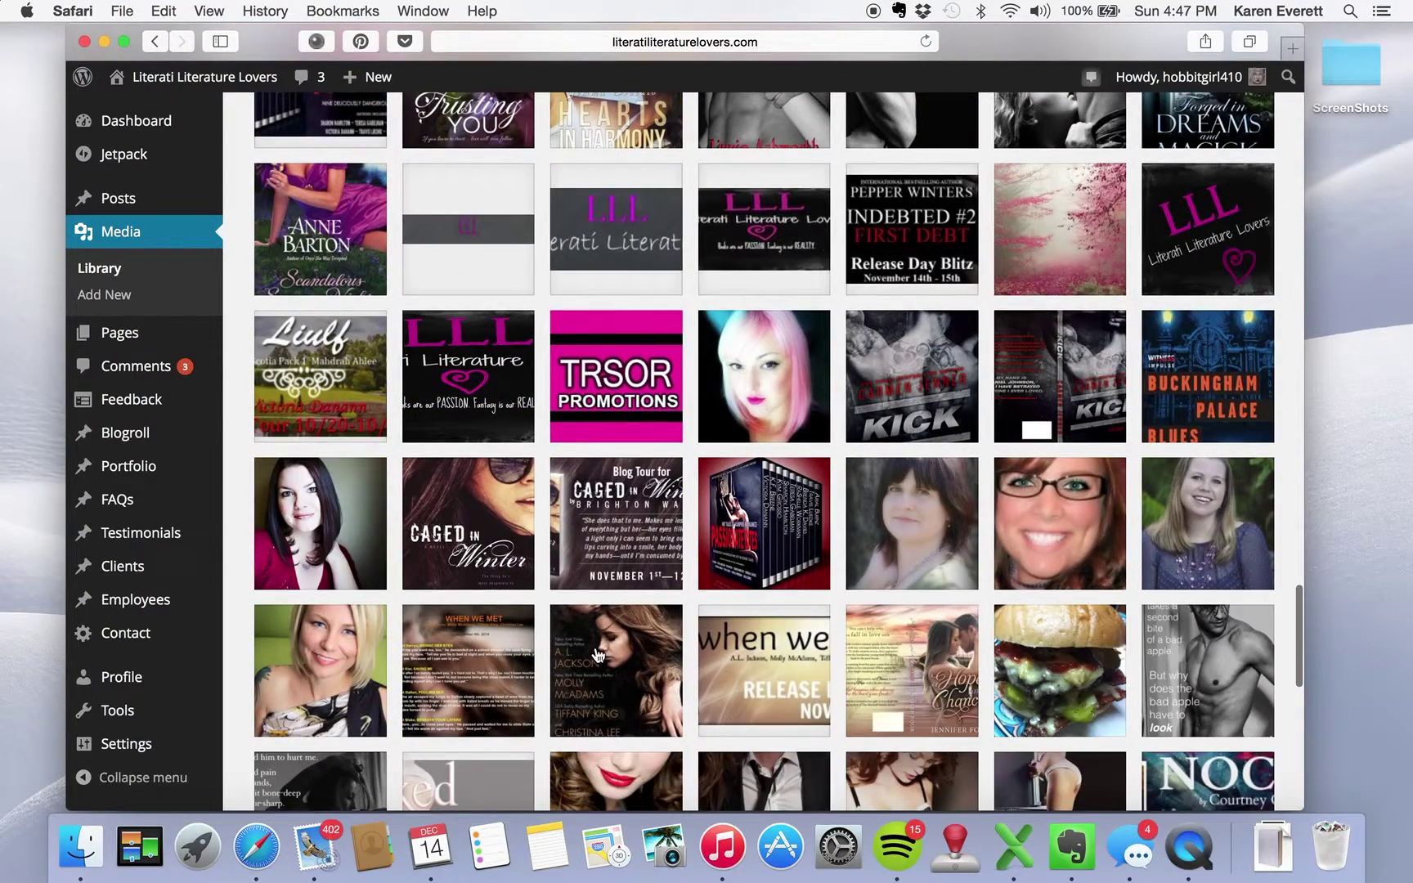
scroll(746, 672, "down", 3)
Scroll further down and open the details of forbidden-flaws-e-book-cover-682x1024.png
scroll(926, 564, "down", 6)
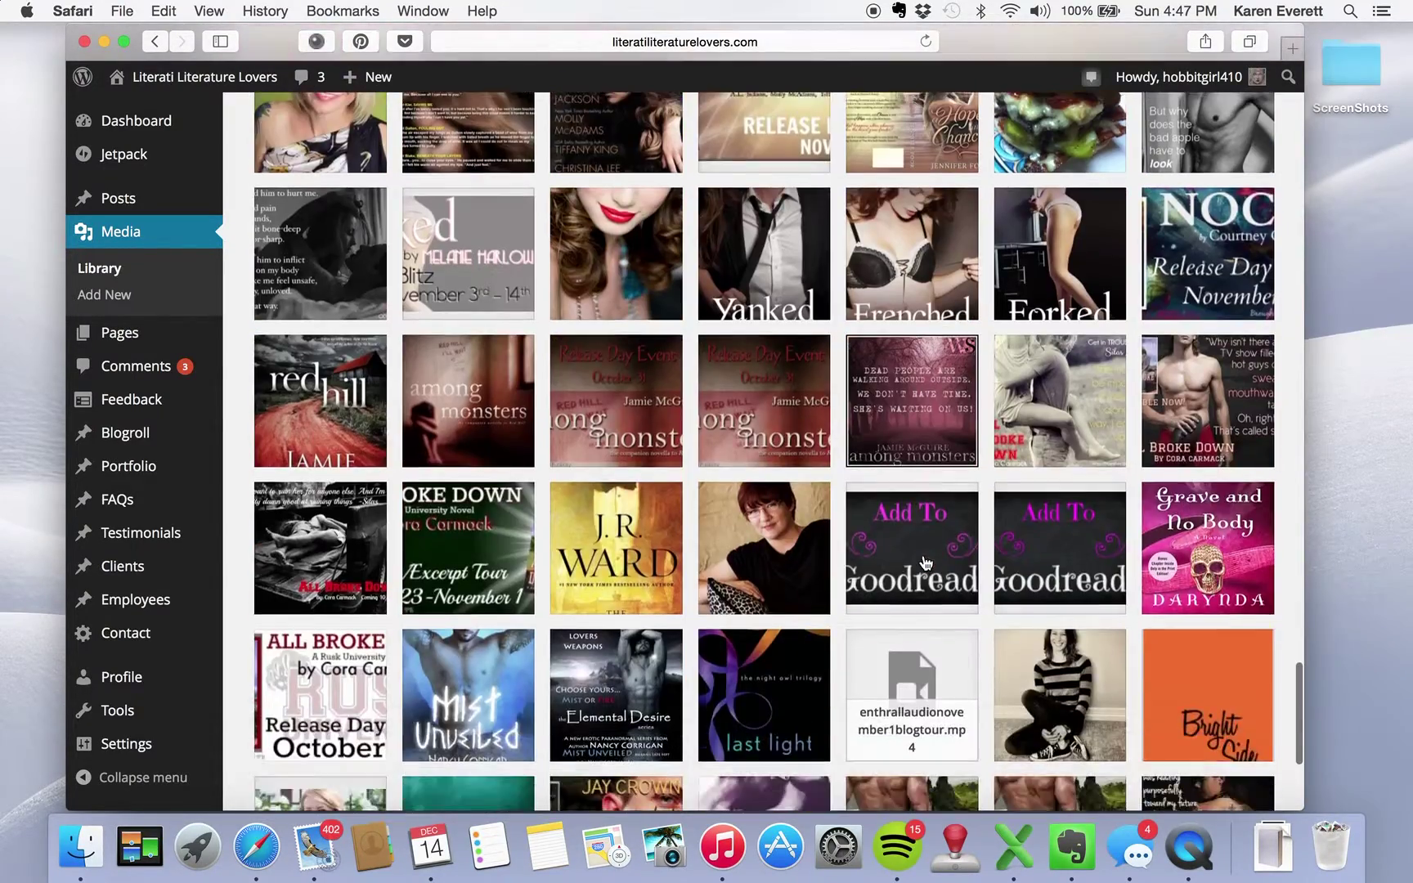
scroll(635, 556, "down", 6)
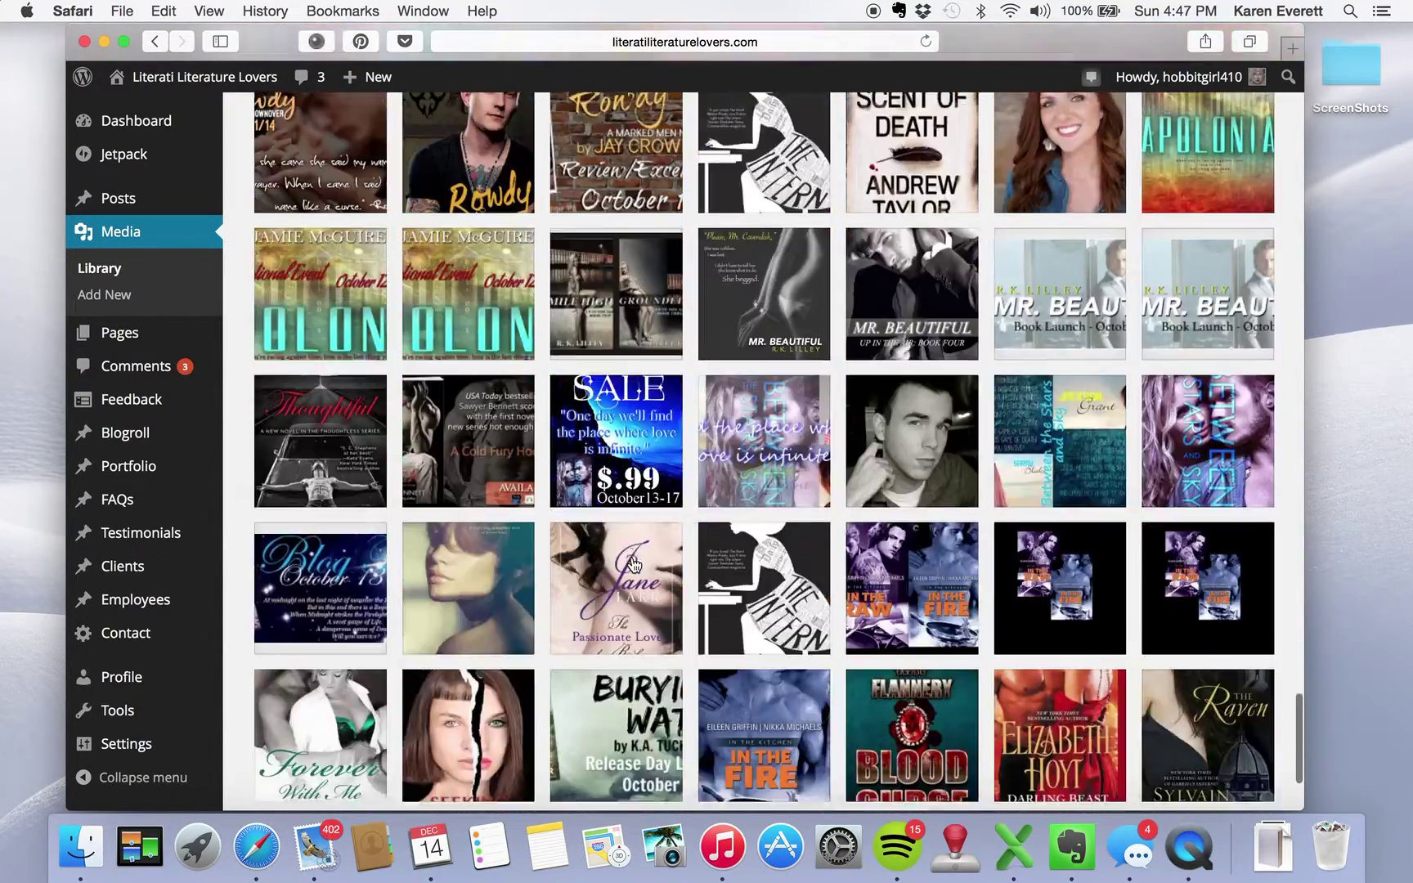
scroll(636, 565, "down", 2)
scroll(636, 564, "down", 3)
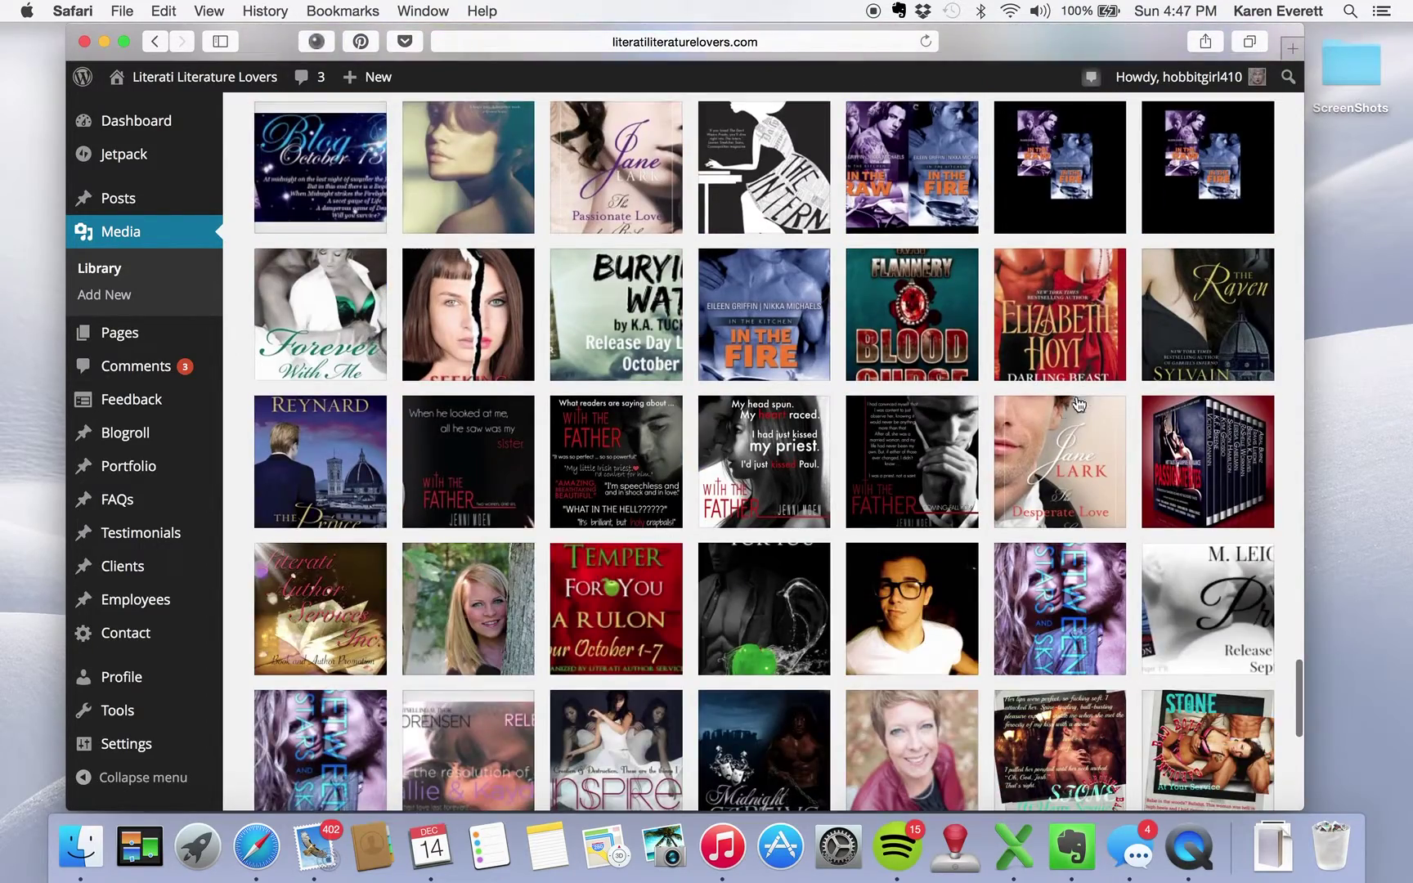
scroll(779, 599, "down", 4)
scroll(779, 599, "down", 3)
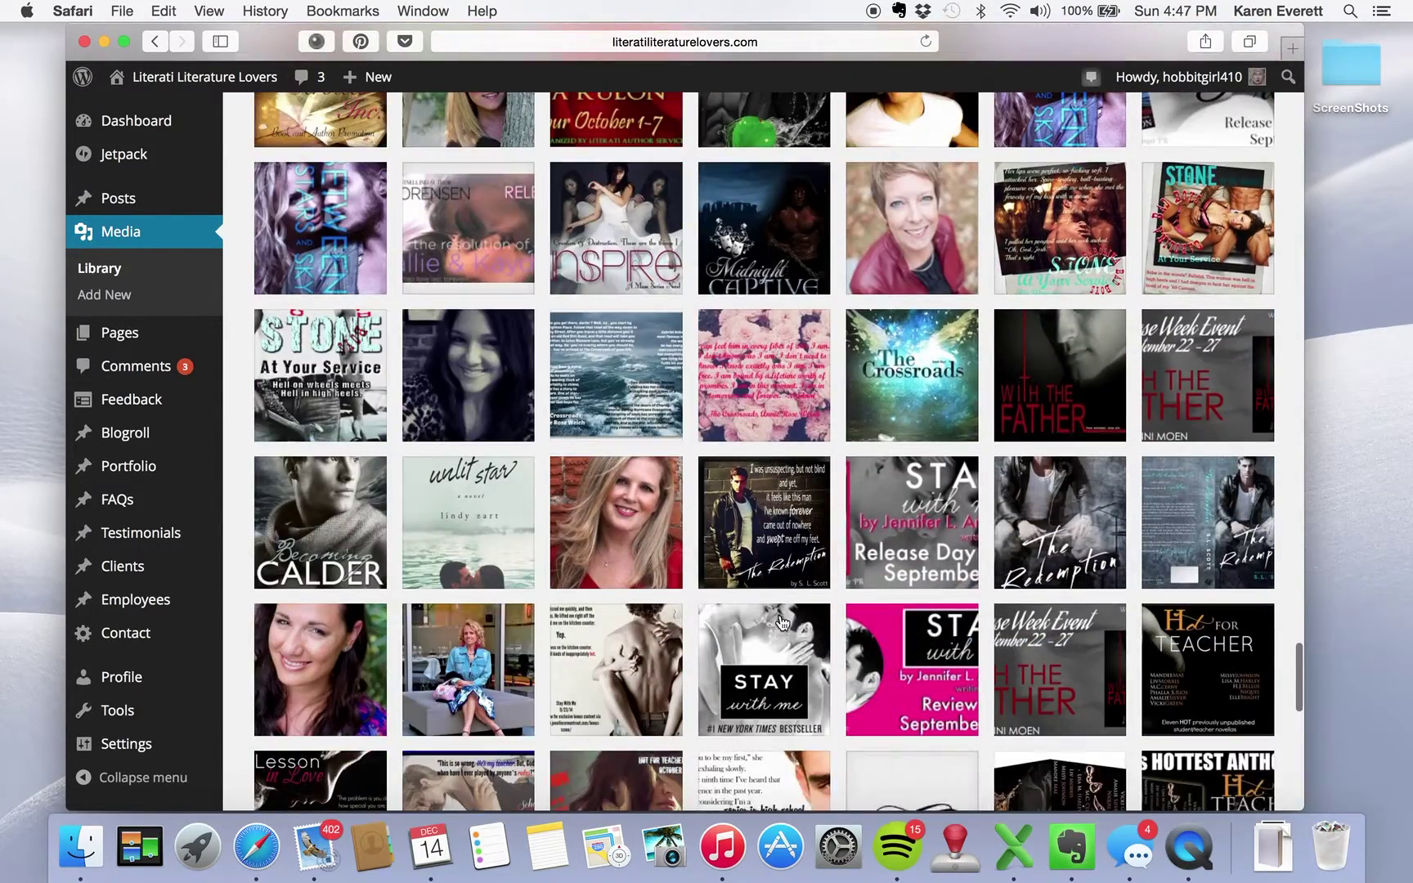
scroll(780, 605, "down", 3)
scroll(539, 605, "down", 6)
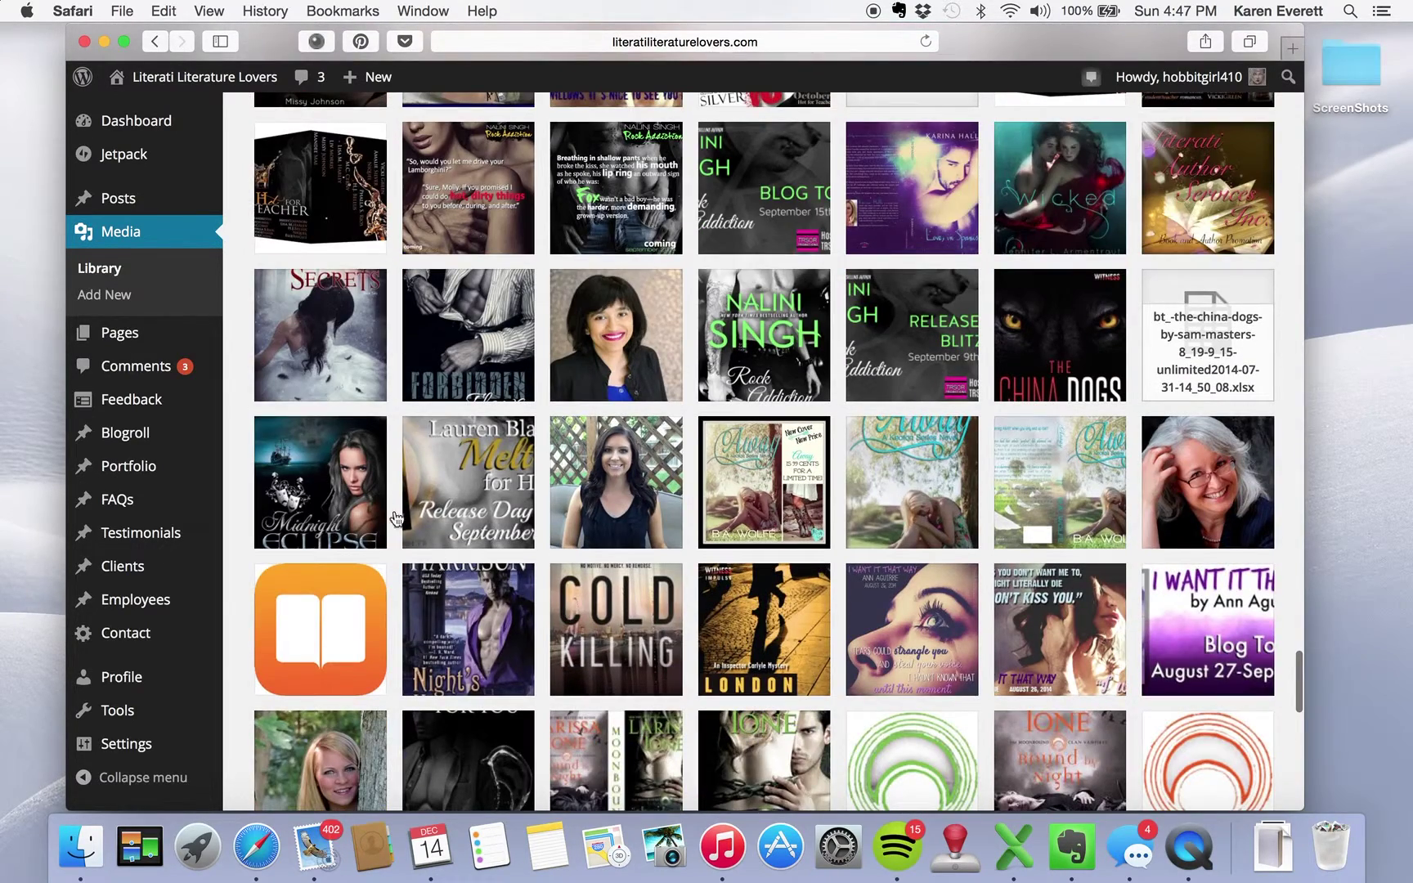
left_click(473, 360)
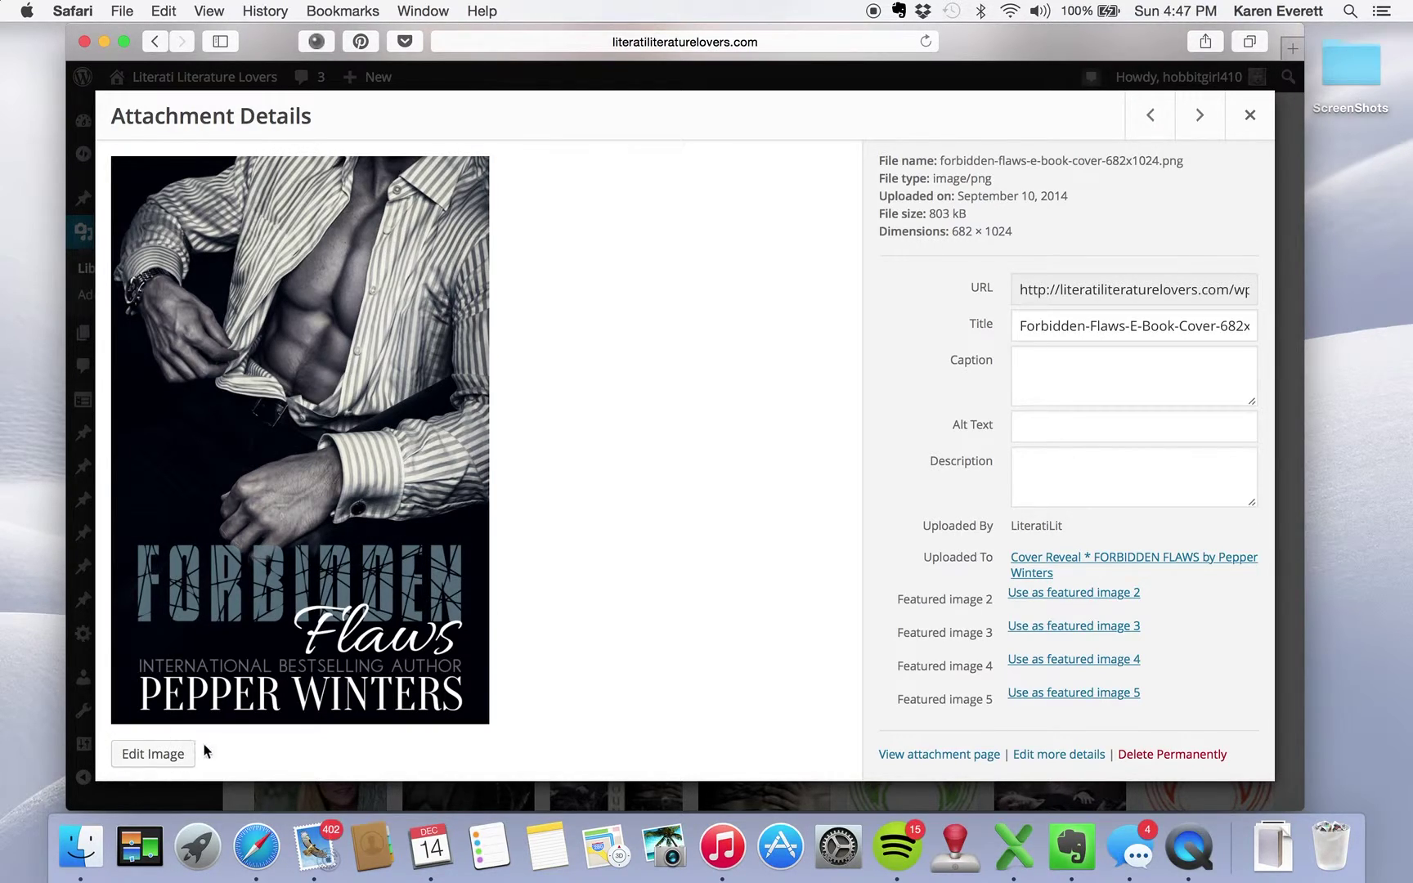
Scale the Forbidden Flaws cover to width 300 (300 × 450) and close the details
left_click(135, 759)
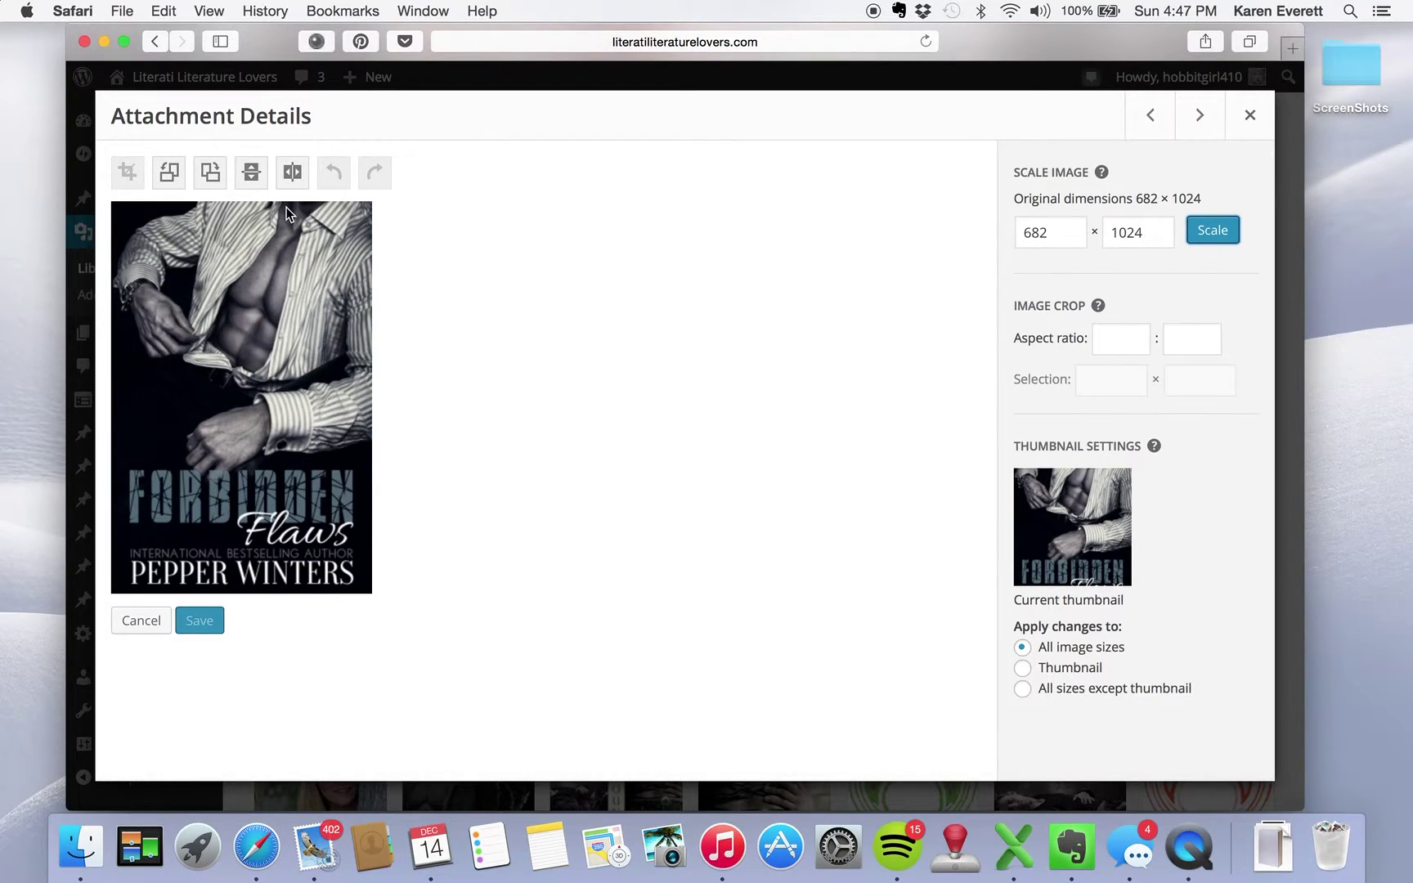
left_click(1069, 232)
key("BackSpace")
key("BackSpace")
key("BackSpace")
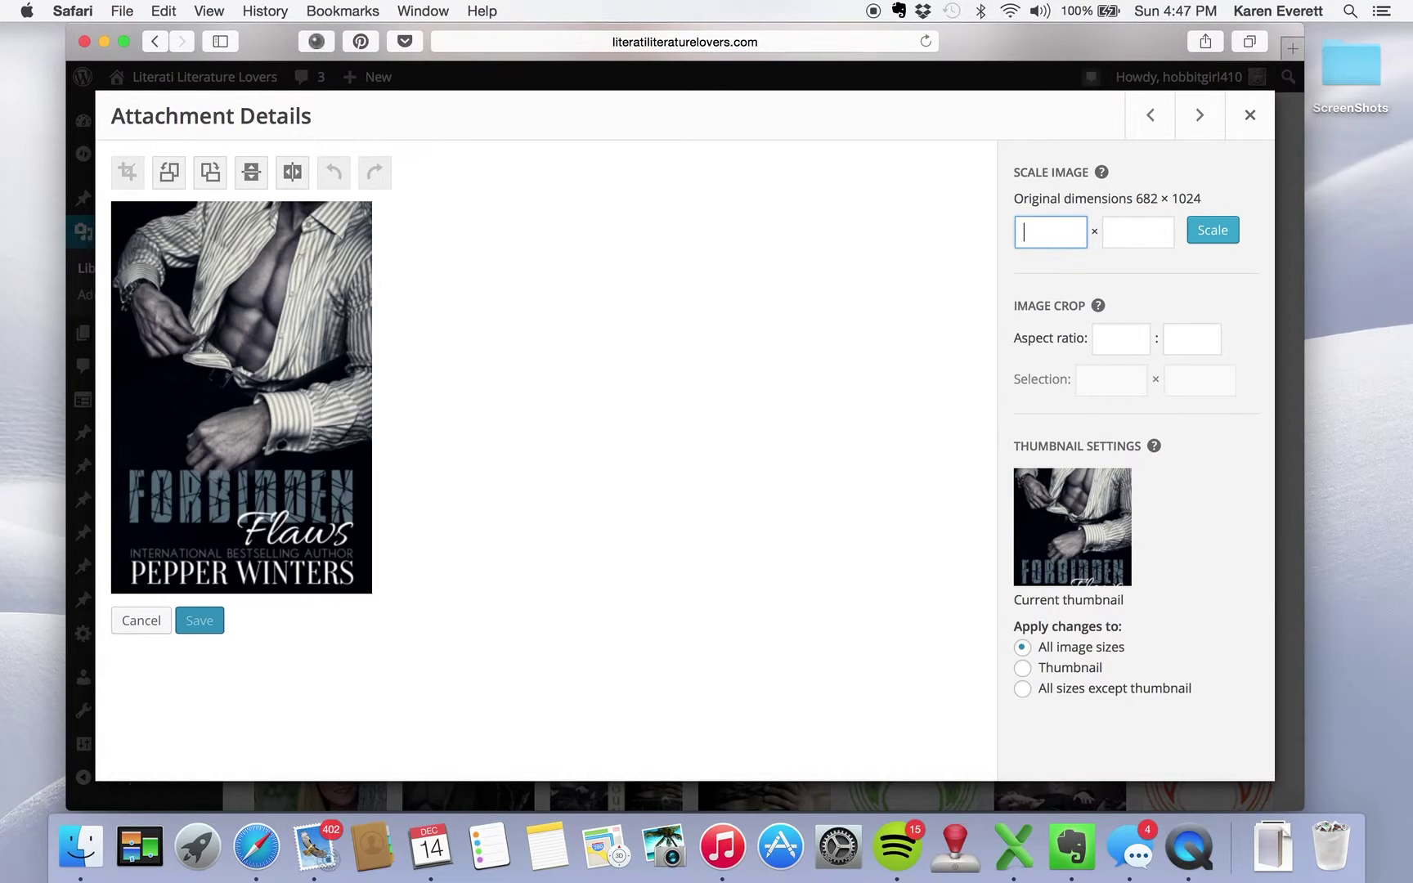
type("300")
left_click(1214, 235)
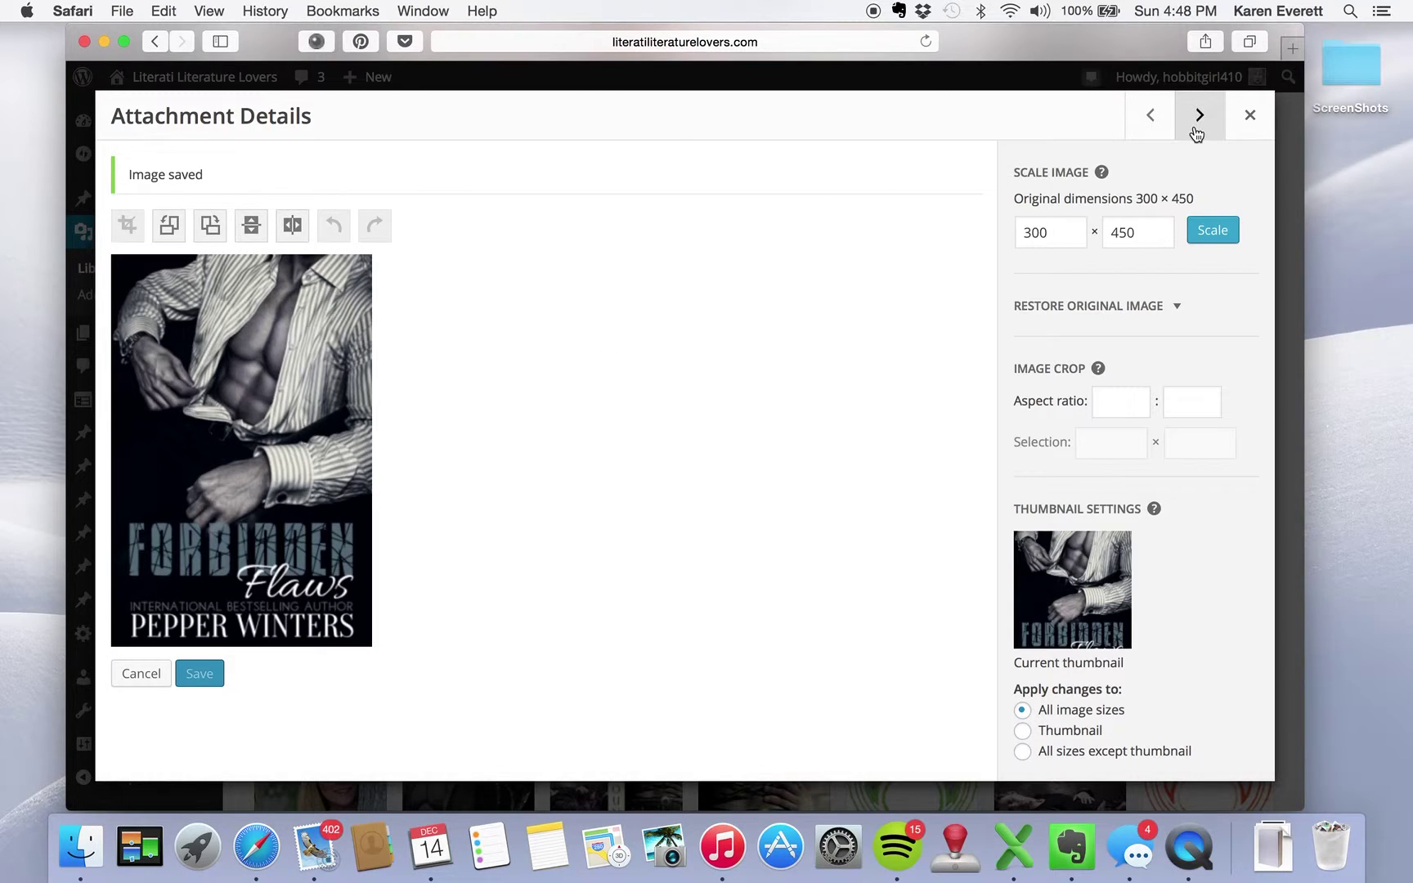
left_click(1248, 117)
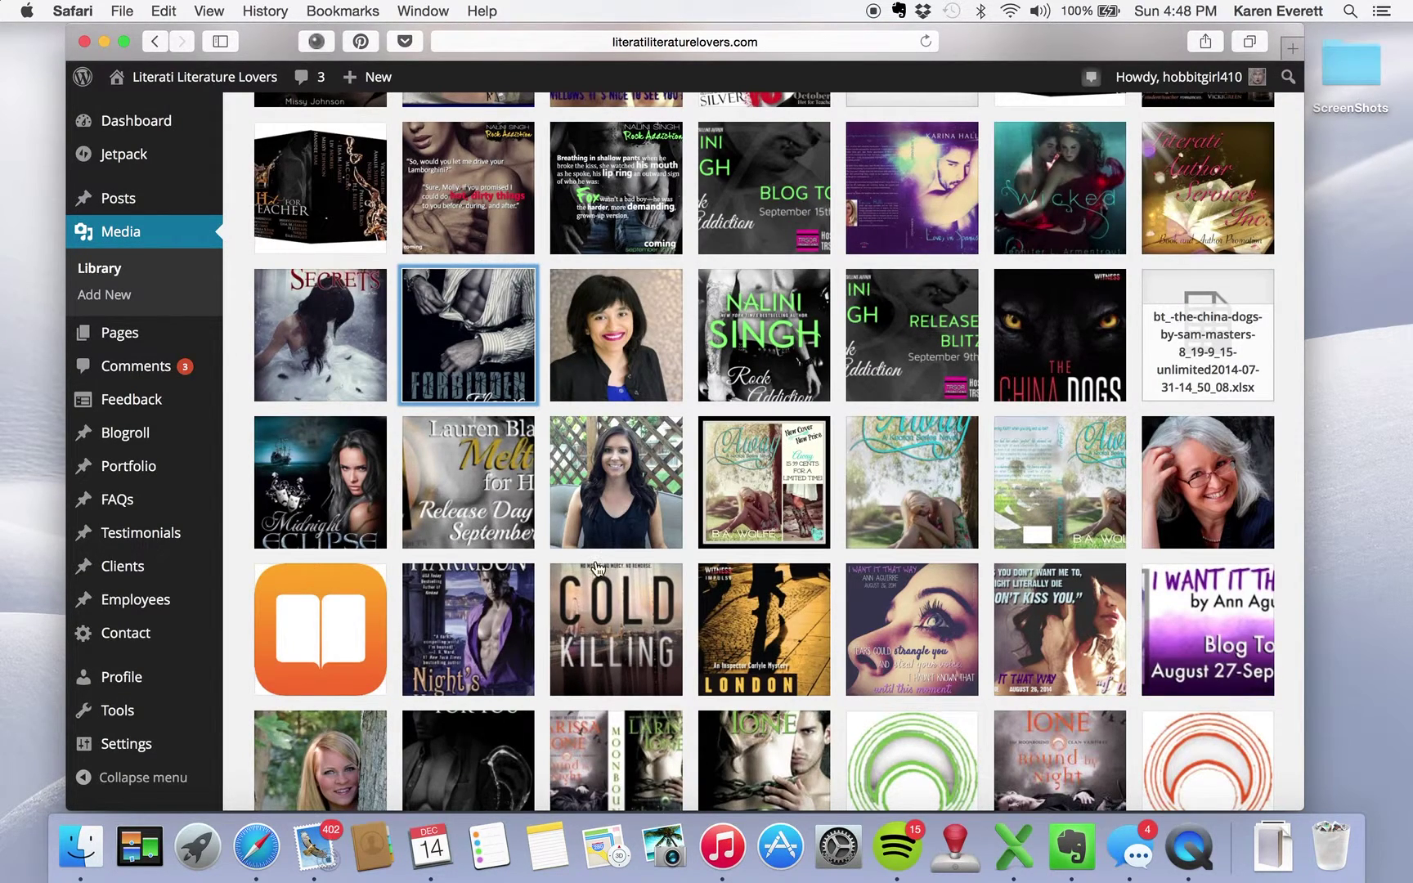
Retitle the Night's Honor cover image from 18803739 to 'Night's Honor' and close its details
left_click(468, 619)
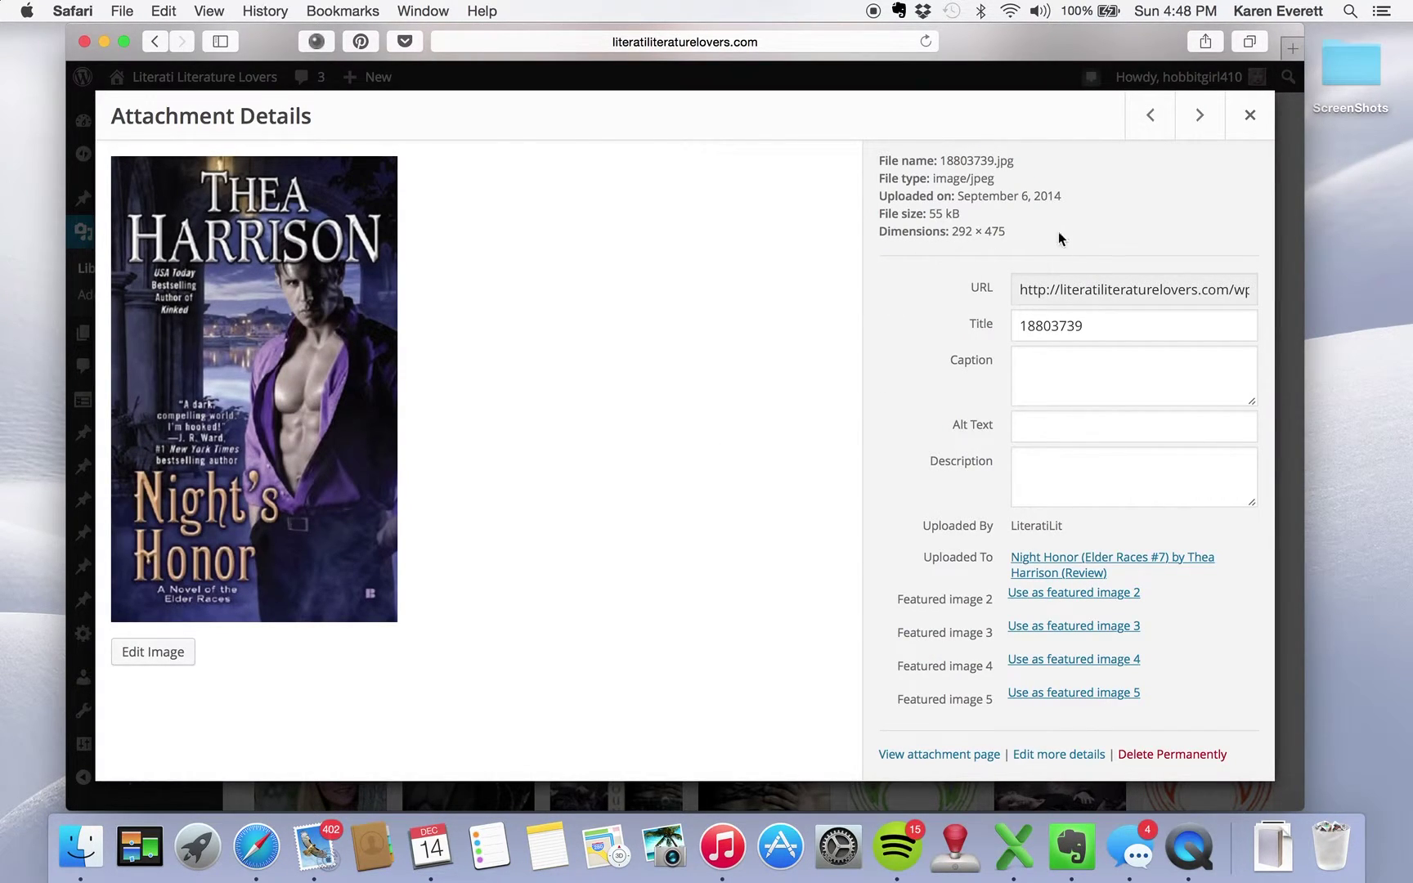
left_click(1102, 325)
key("BackSpace")
key("BackSpace")
key("BackSpace")
key("BackSpace")
key("BackSpace")
key("BackSpace")
key("BackSpace")
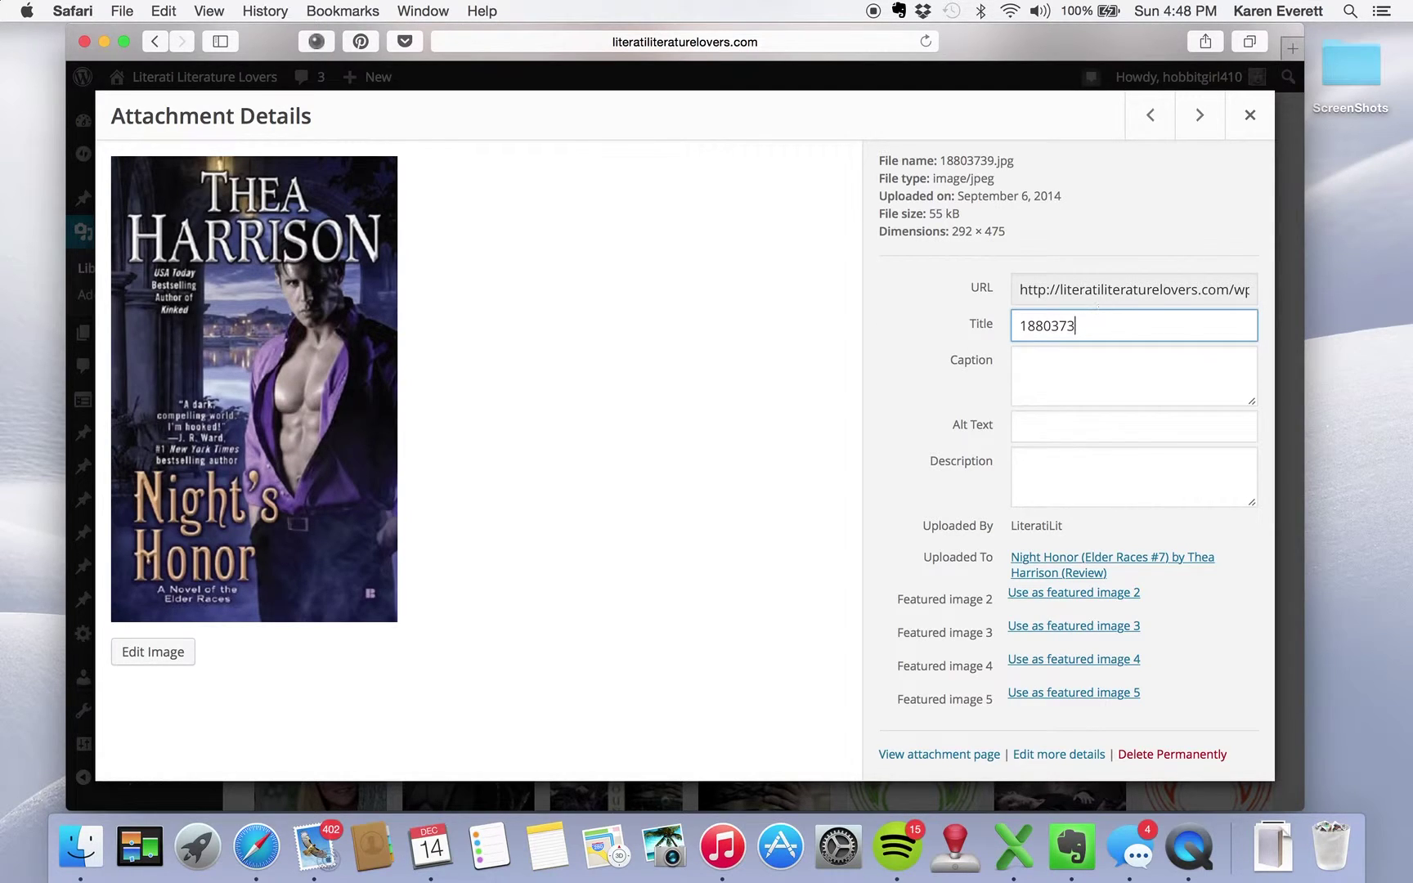
key("BackSpace")
type("Night's Honor")
left_click(1251, 117)
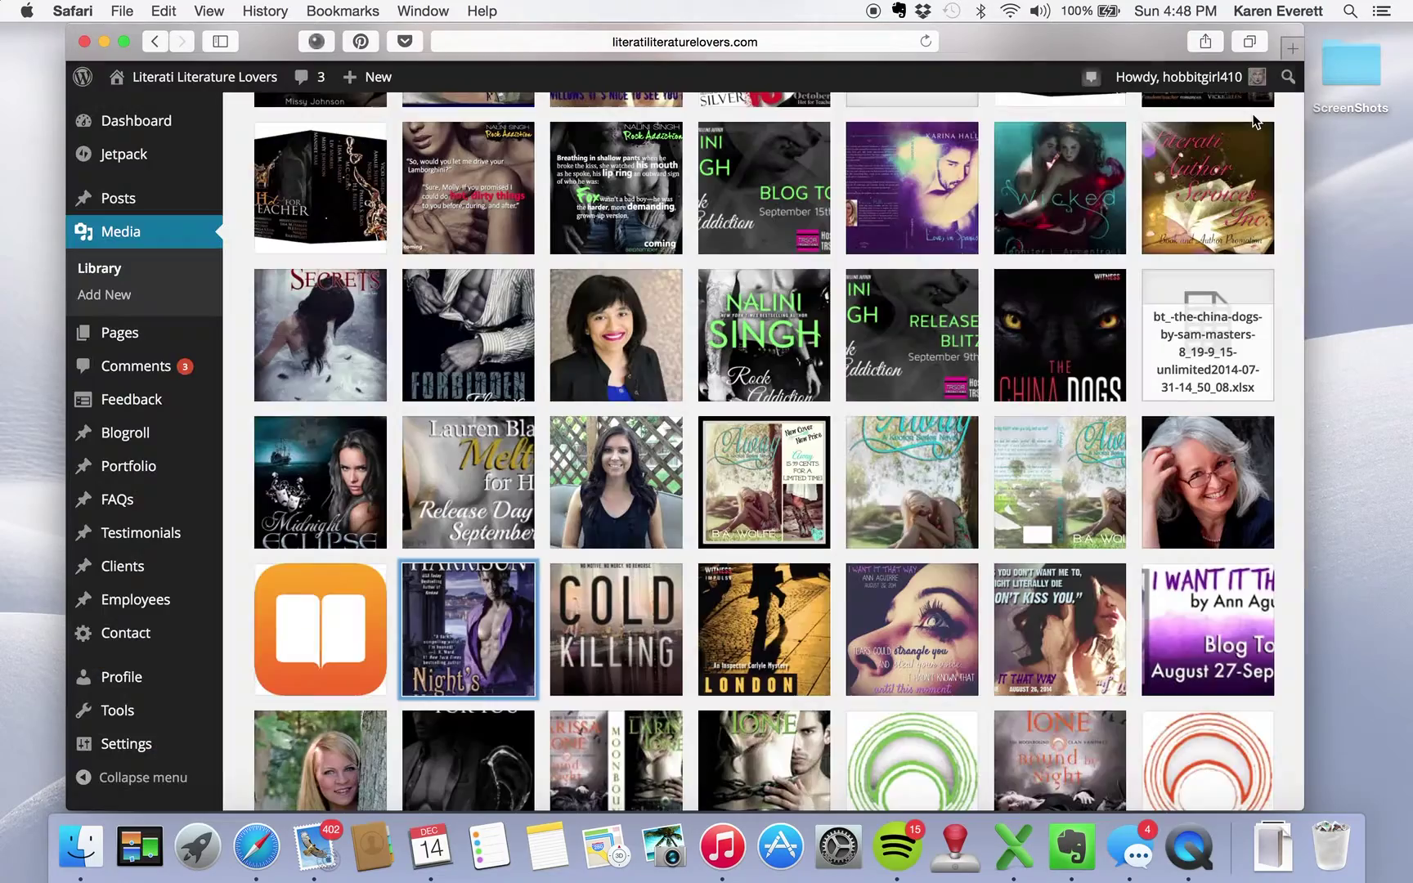
Search the Media Library for 'Night's Honor' and open the matching image
scroll(532, 330, "down", 20)
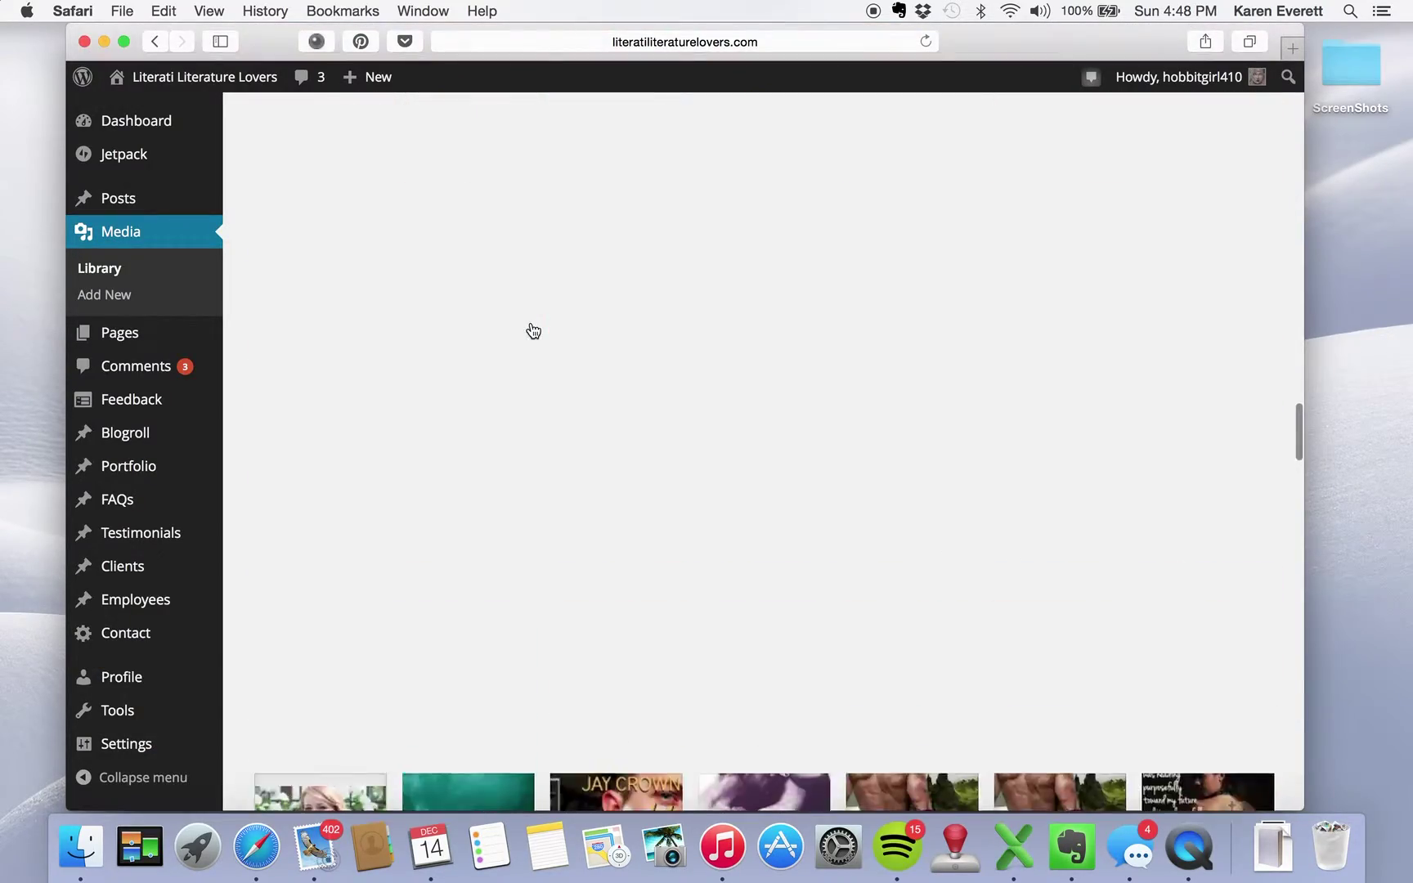
scroll(721, 396, "up", 20)
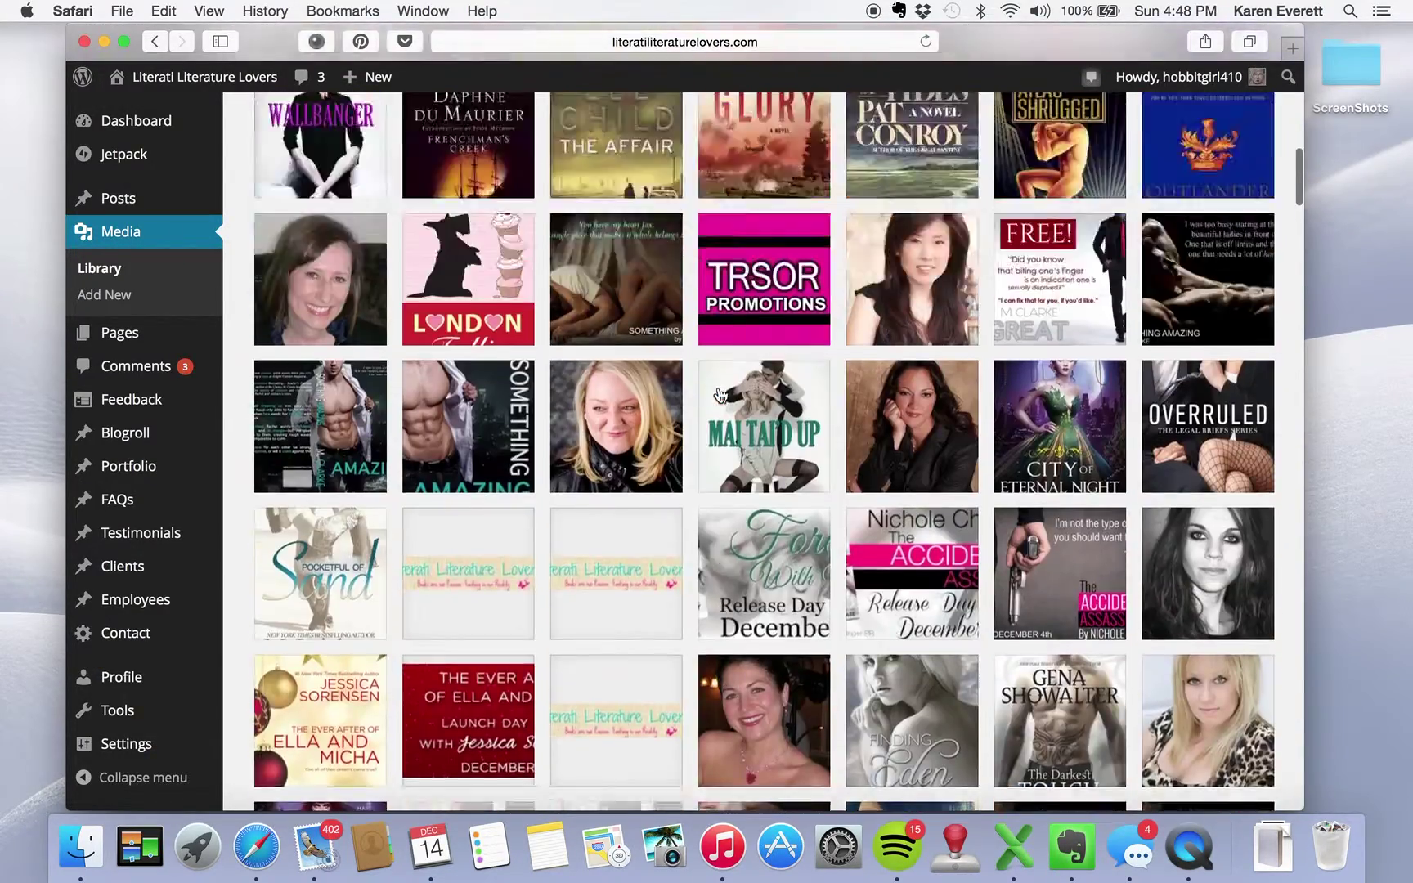
left_click(1056, 187)
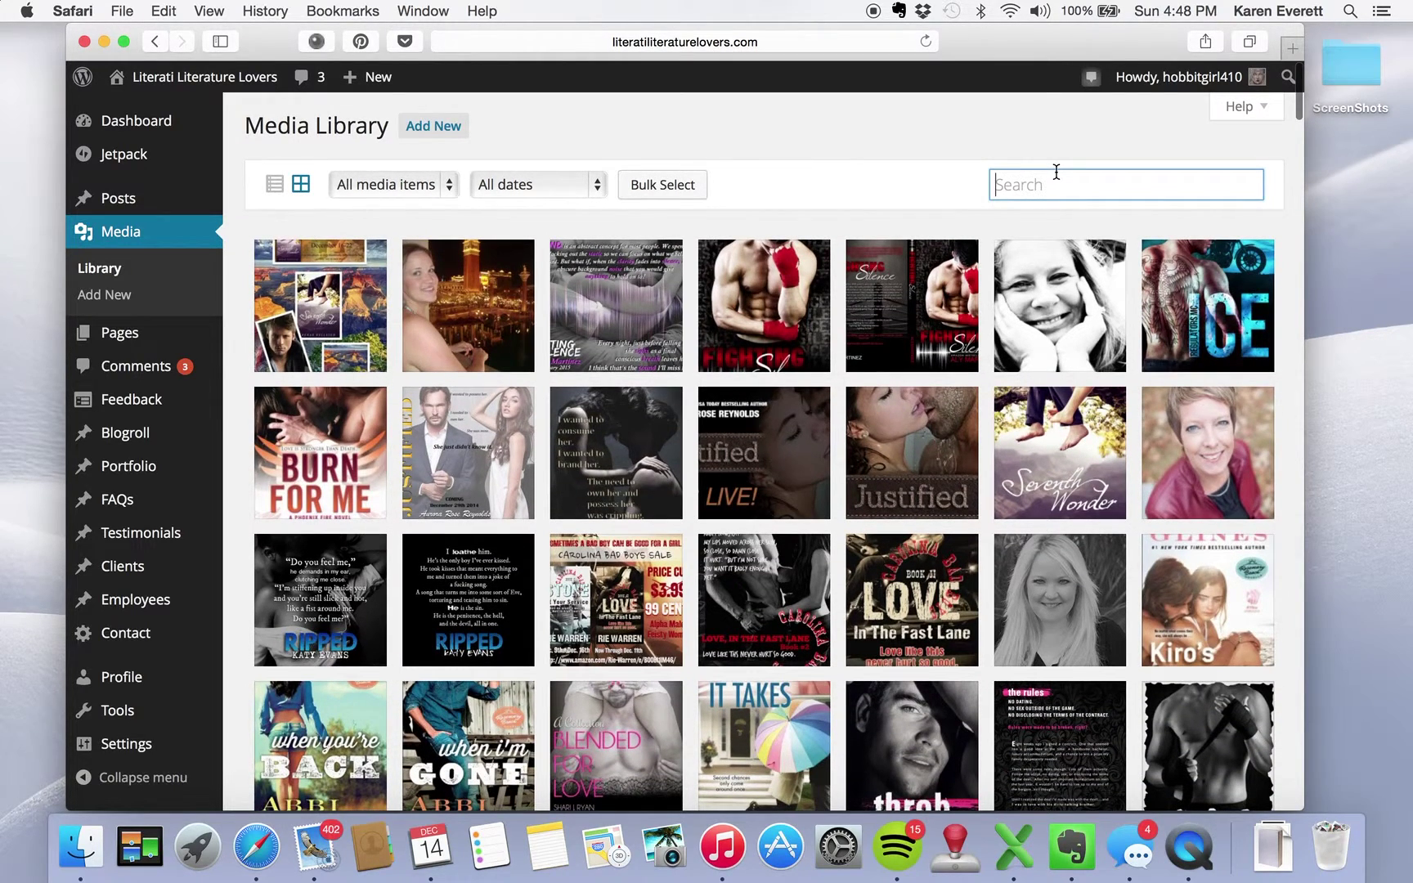
type("Night's Honor")
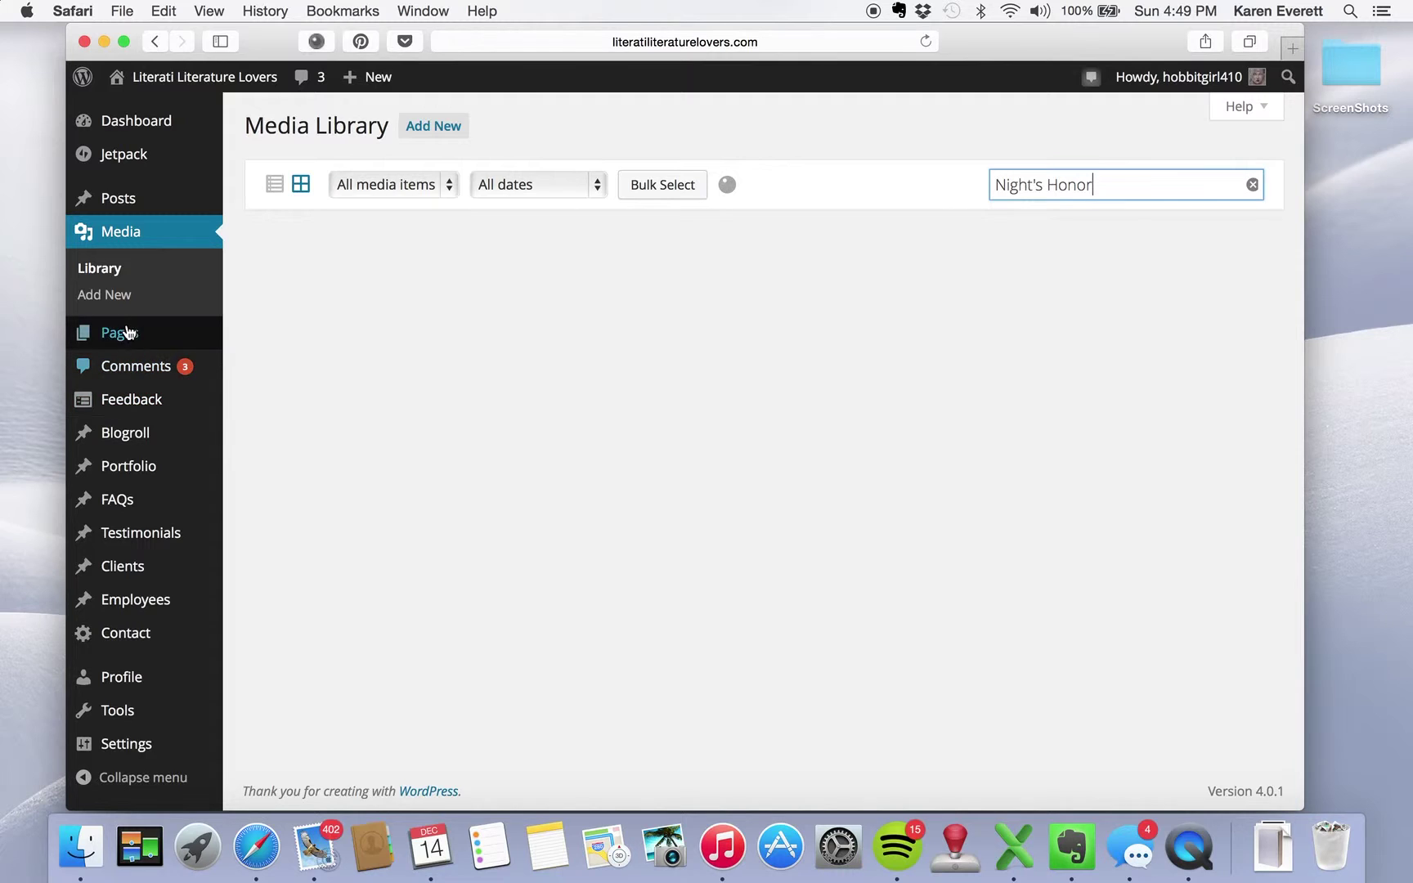
left_click(301, 309)
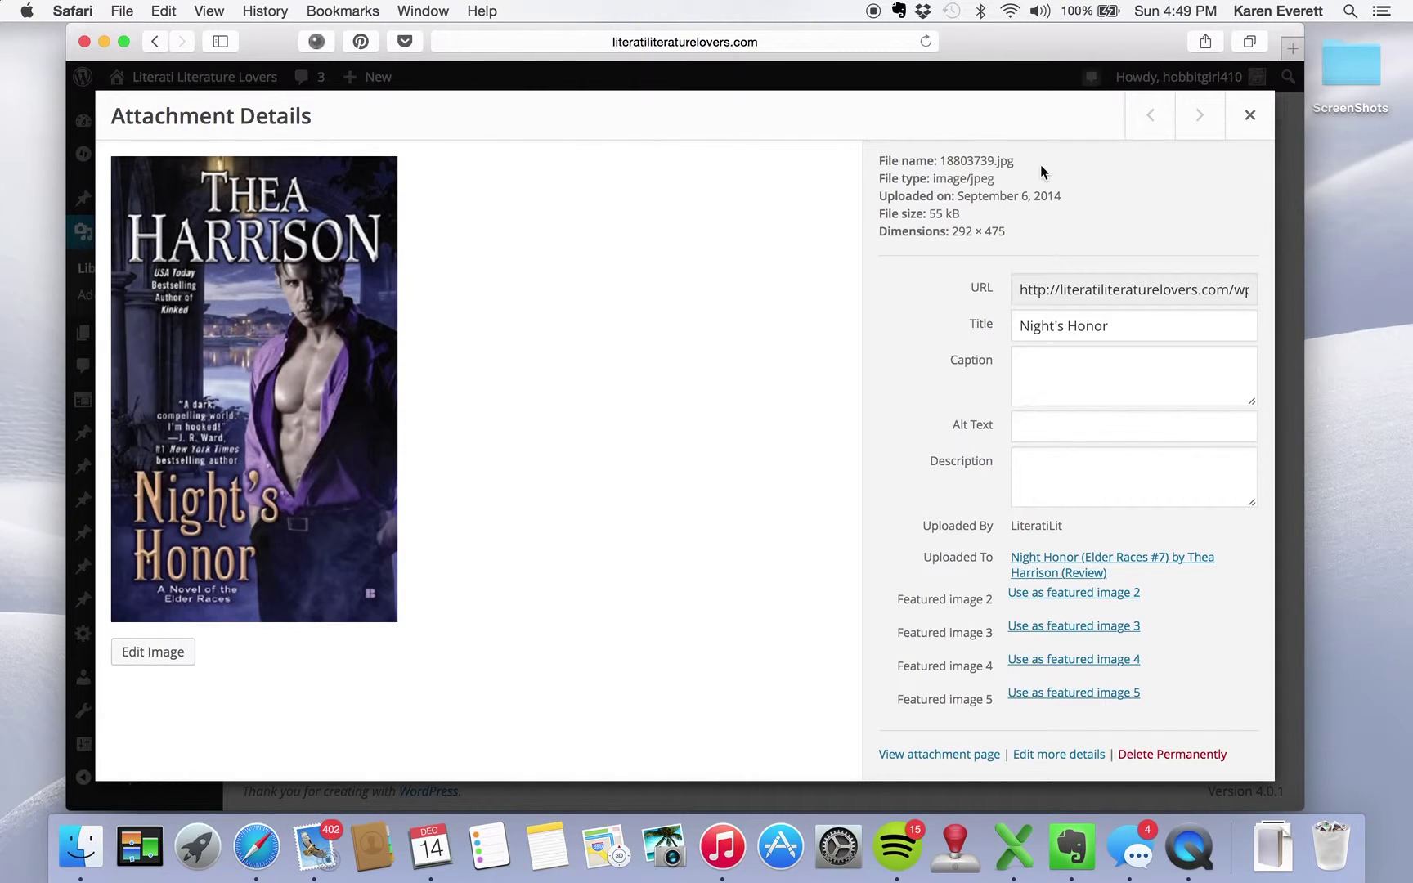
Close and reopen the Night's Honor details to check its title, then reload the Library
left_click(1250, 116)
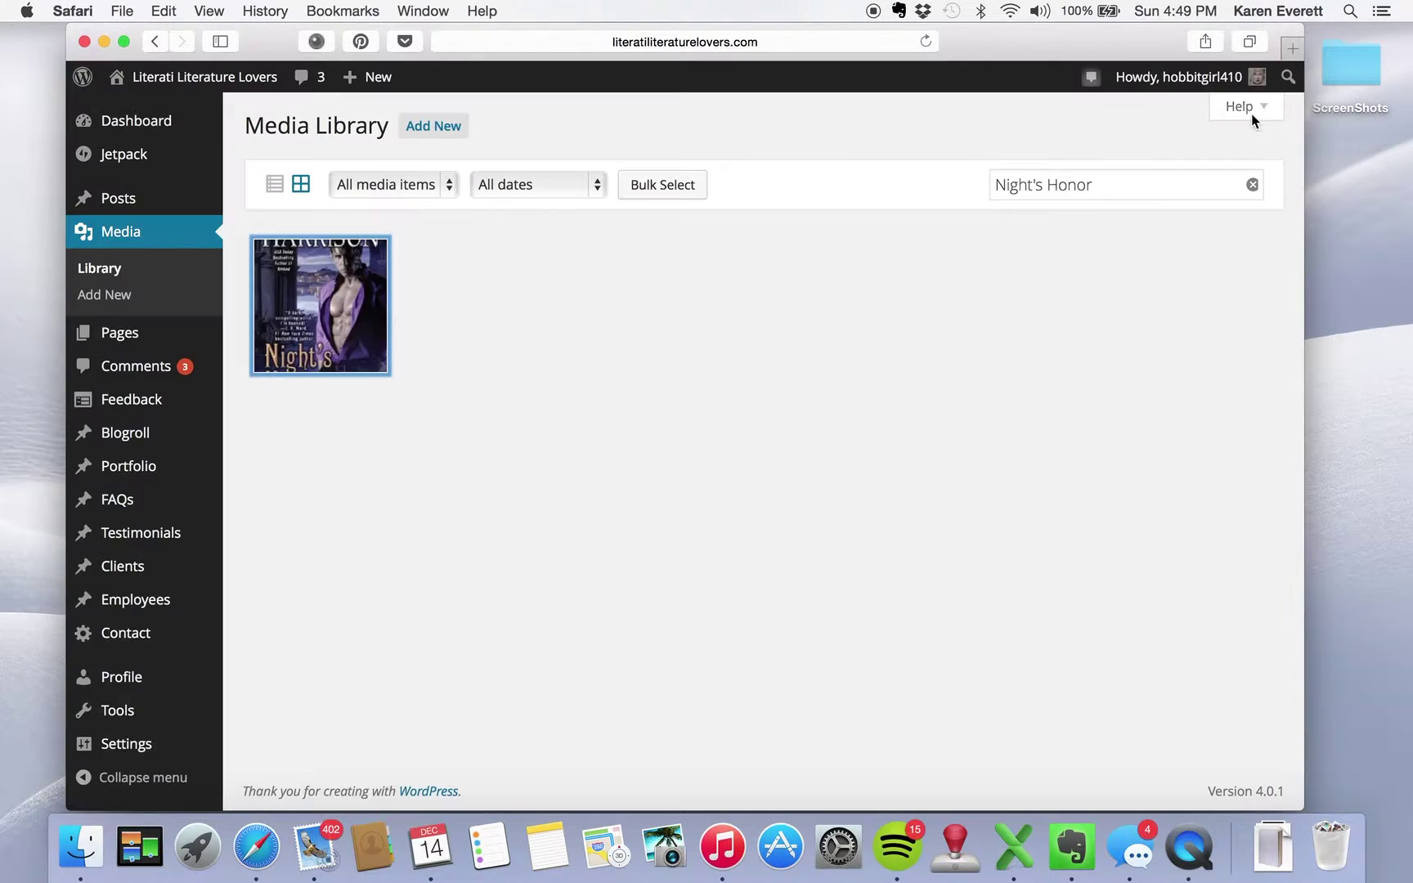
left_click(343, 303)
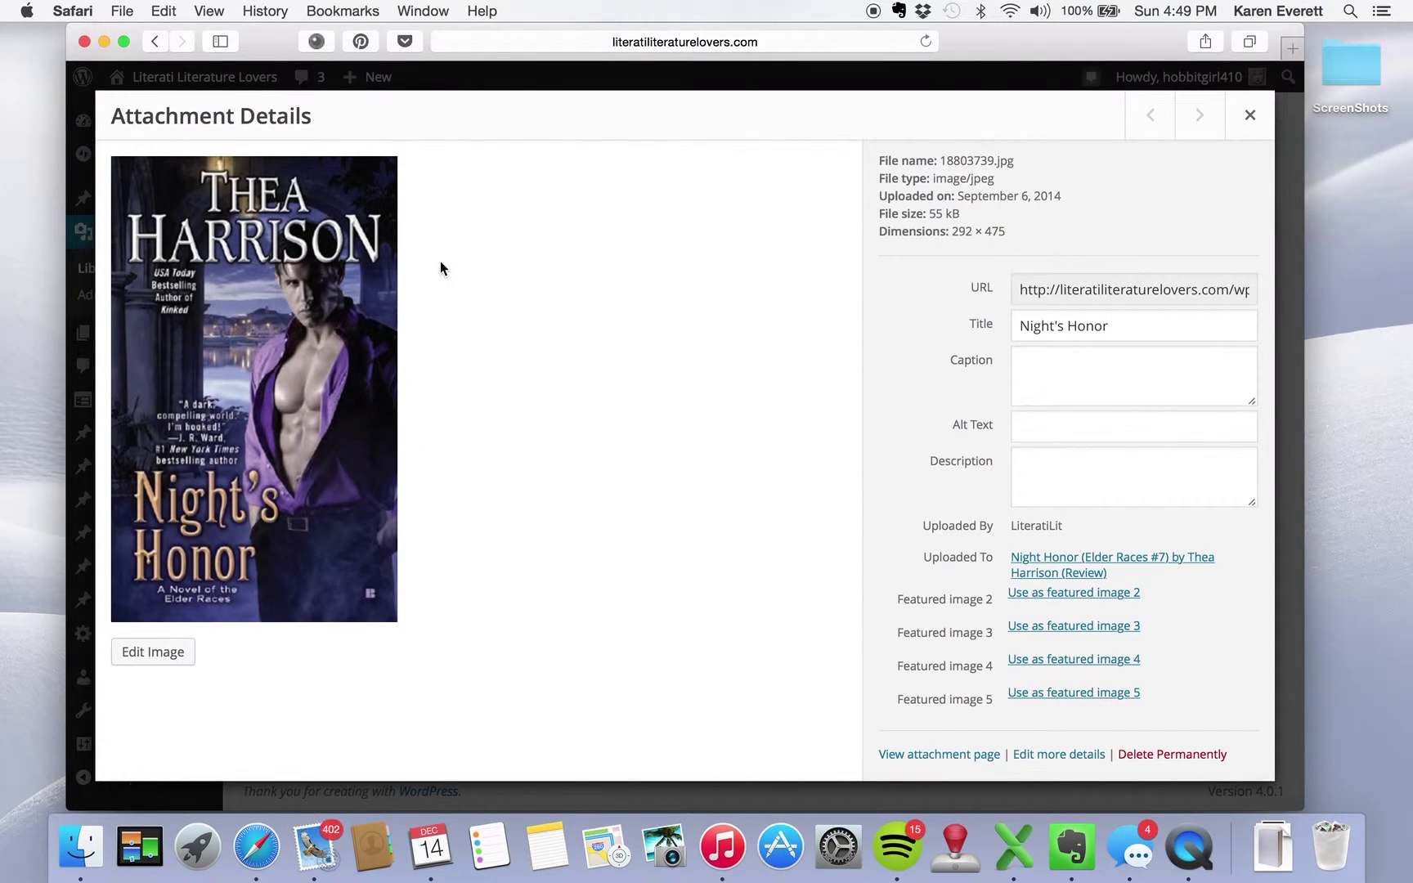
left_click(1251, 116)
left_click(97, 270)
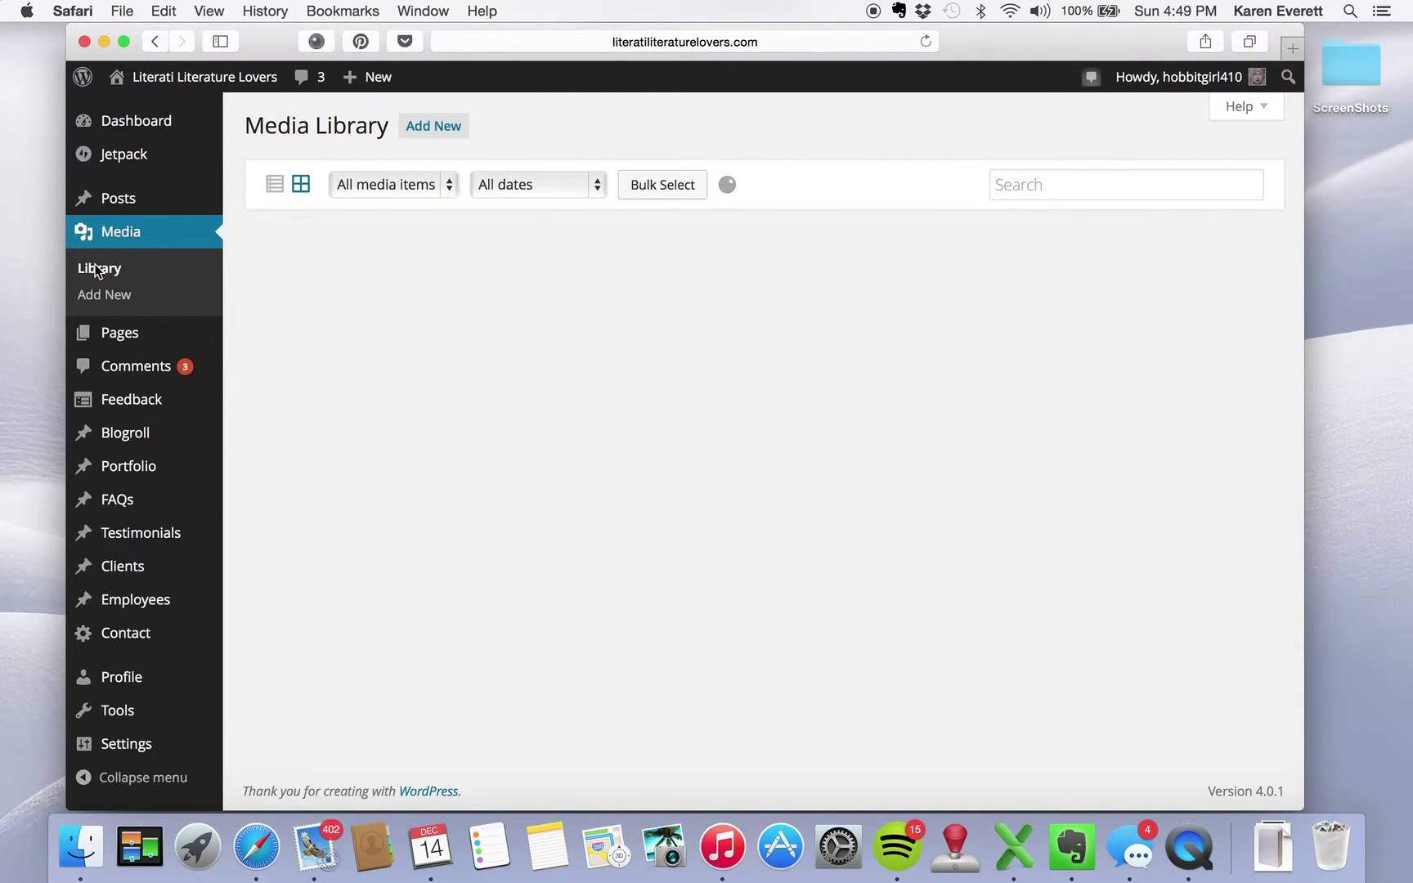
Wait for the unfiltered Media Library grid of cover images to finish loading
scroll(556, 487, "down", 5)
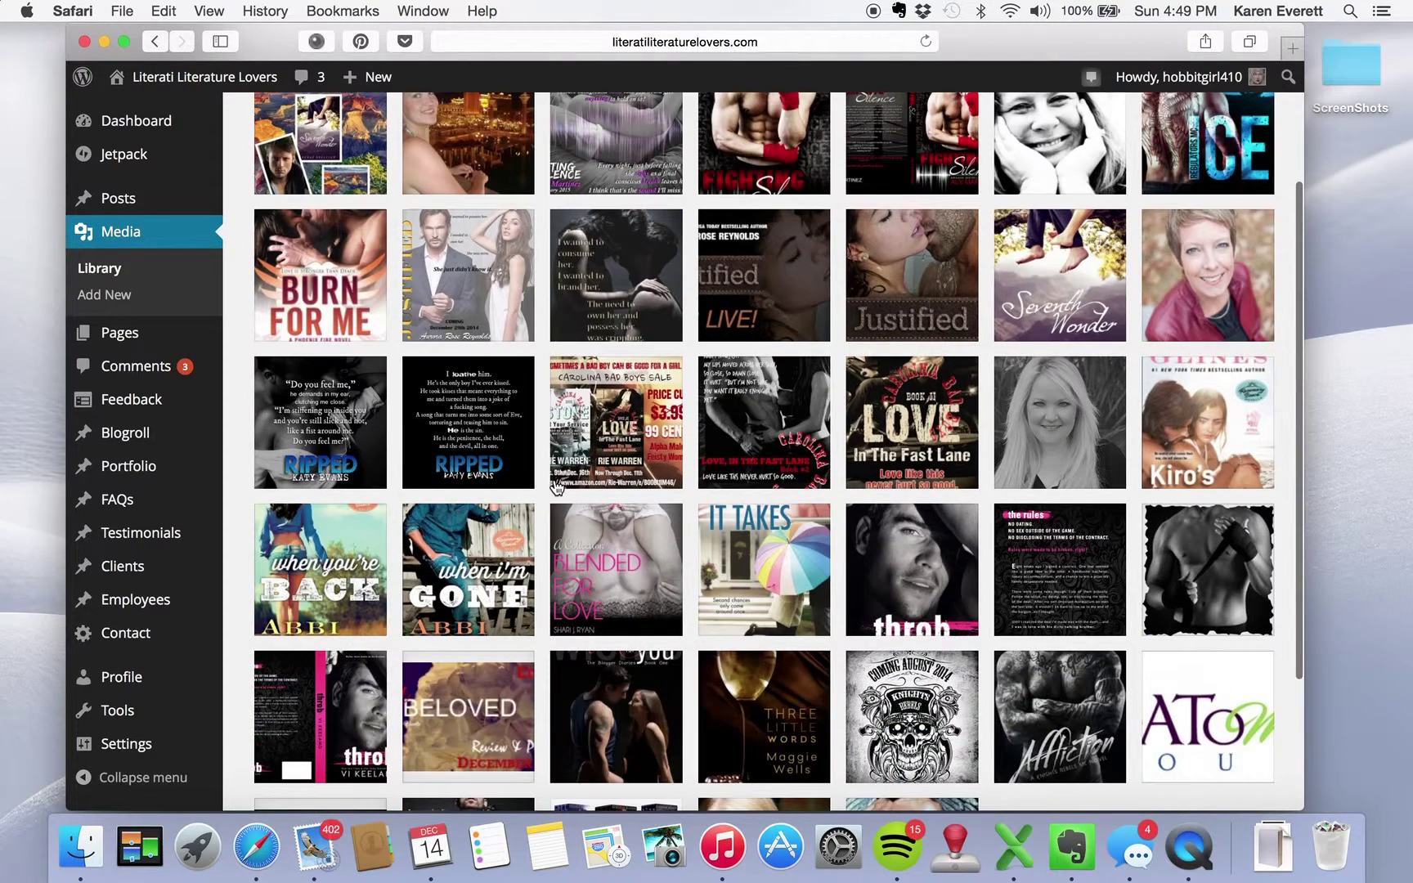
scroll(556, 487, "up", 5)
mouse_move(219, 90)
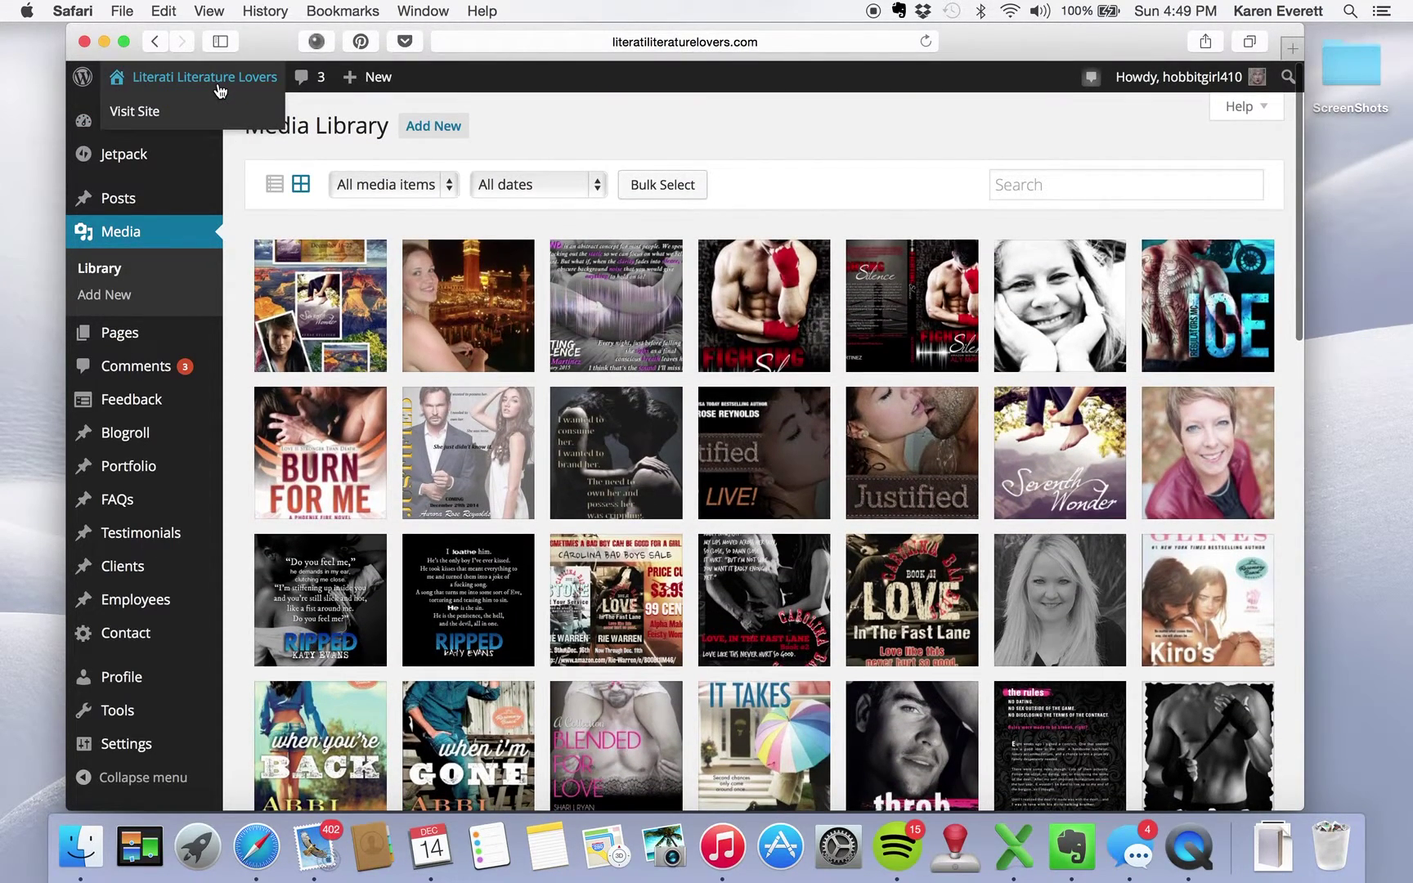
Go to the live blog and search for the Night Owl author's posts
left_click(174, 82)
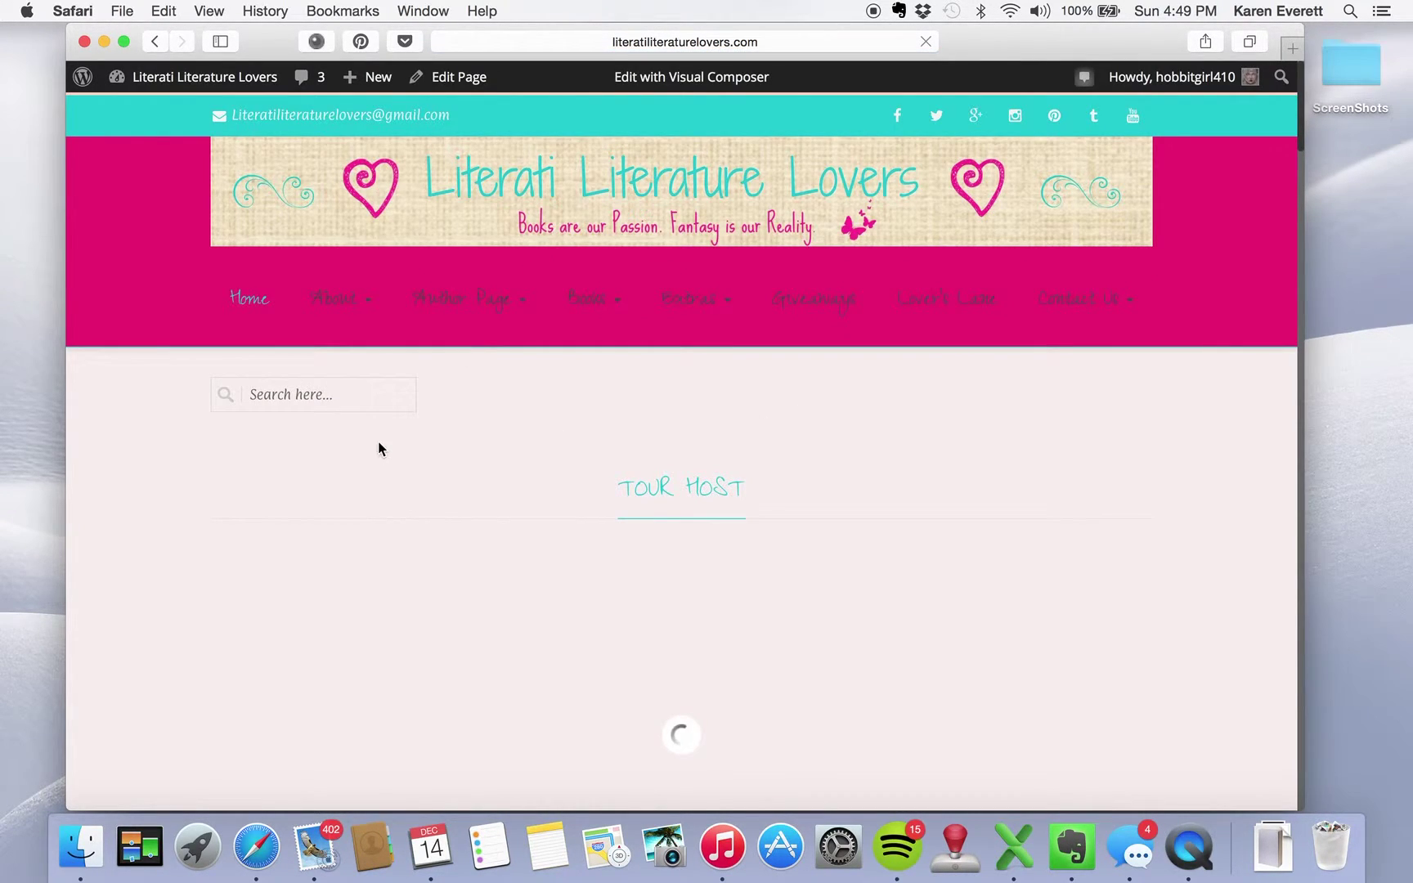
left_click(335, 395)
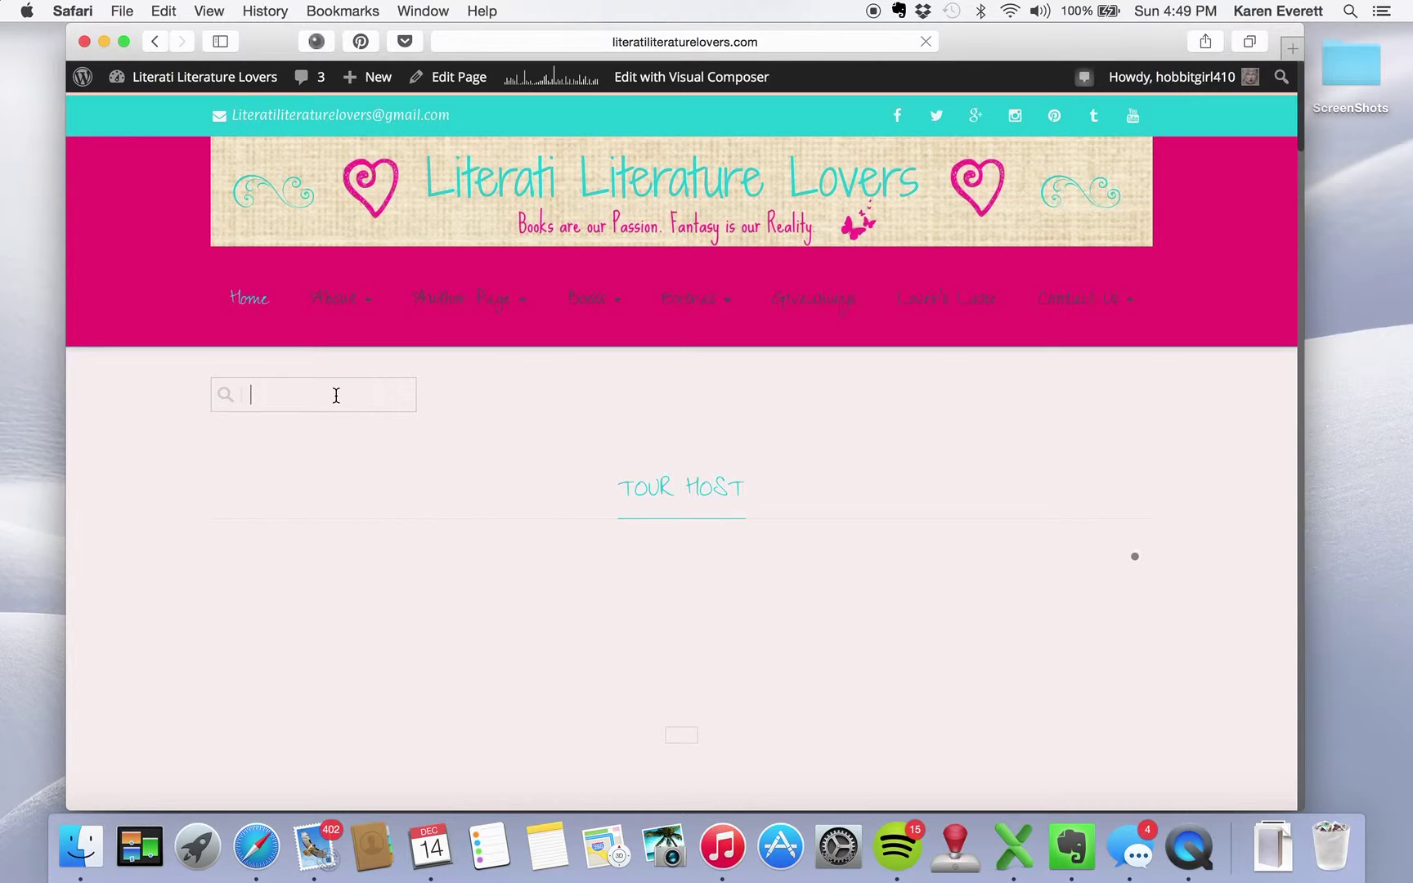
type("M.")
key("BackSpace")
type("Pierce")
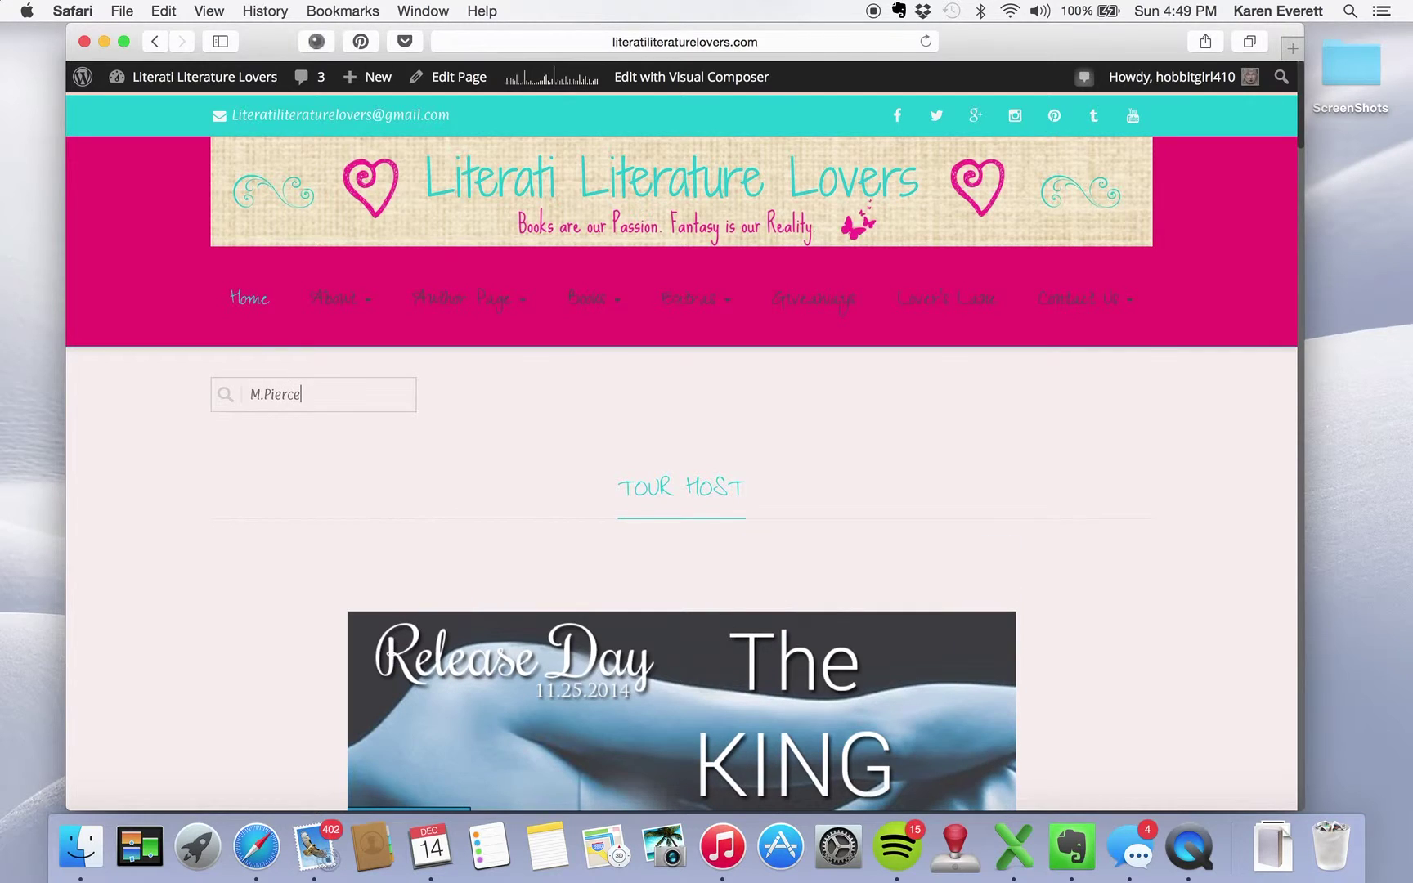
key("Return")
Find and open the 'Night Owl Cover Reveal' post in the search results
scroll(426, 476, "down", 1)
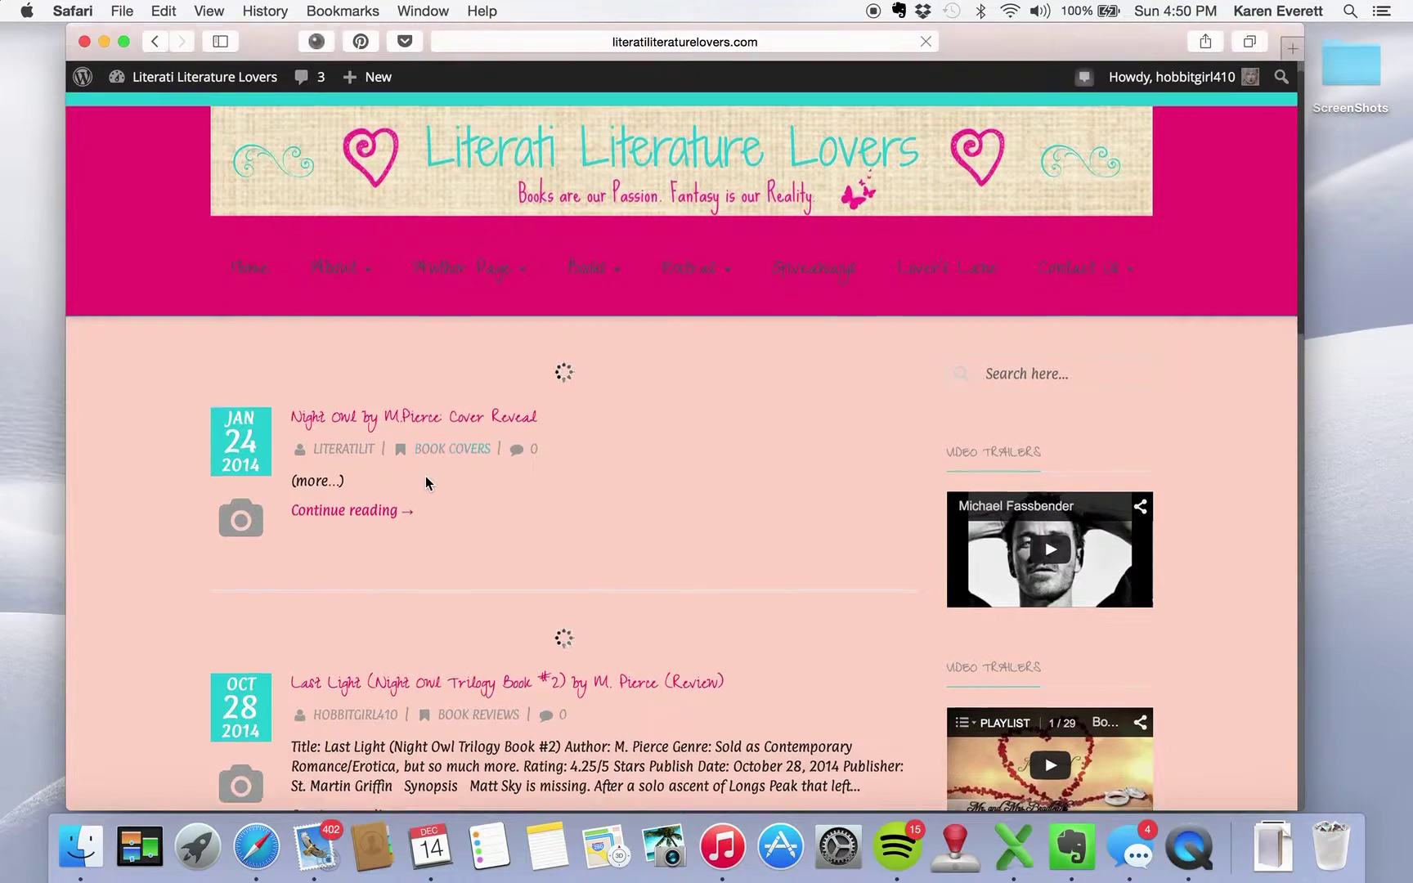
scroll(189, 618, "down", 5)
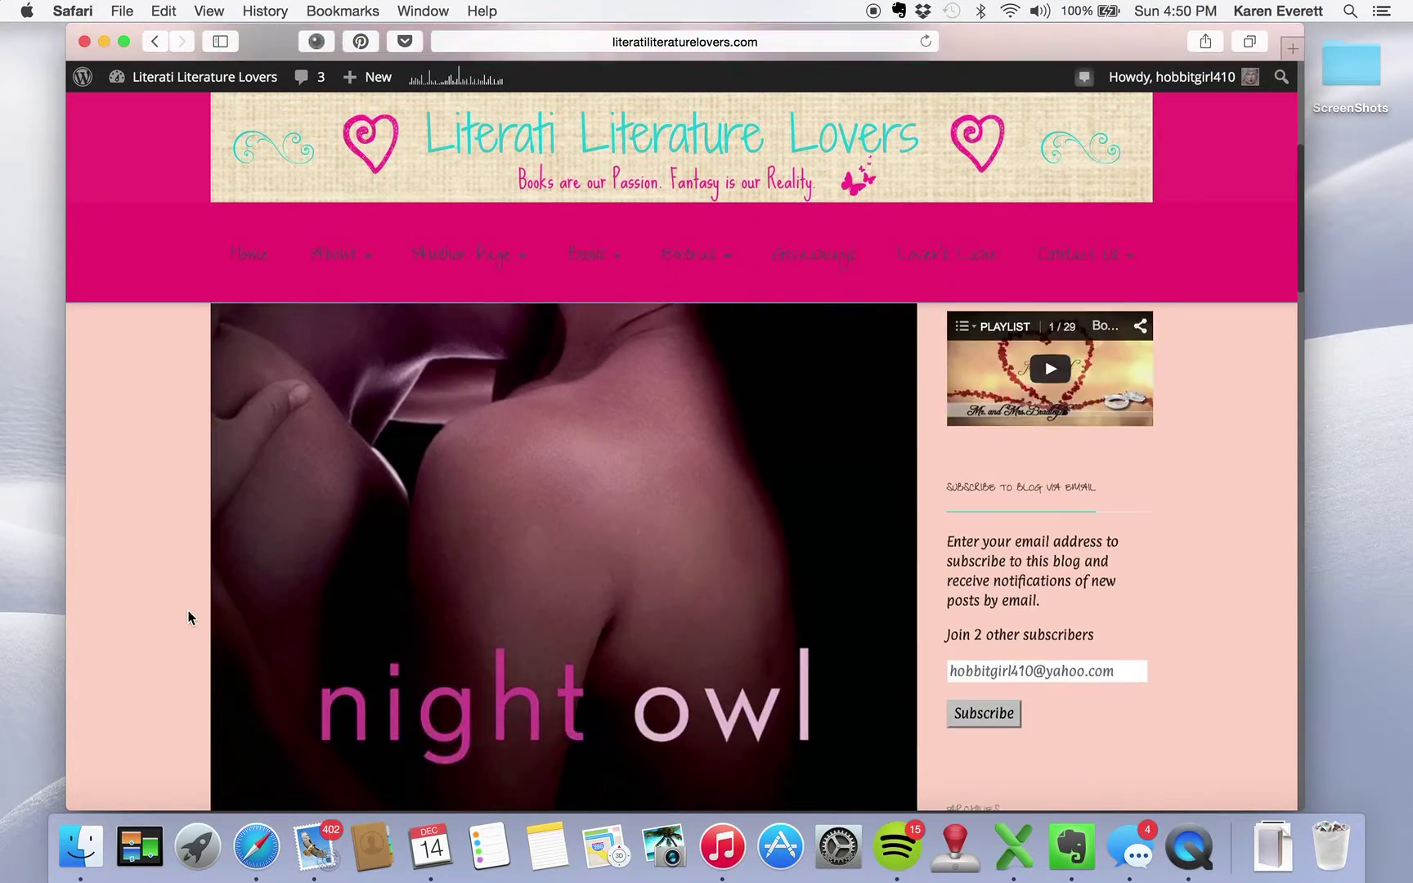
scroll(189, 617, "down", 20)
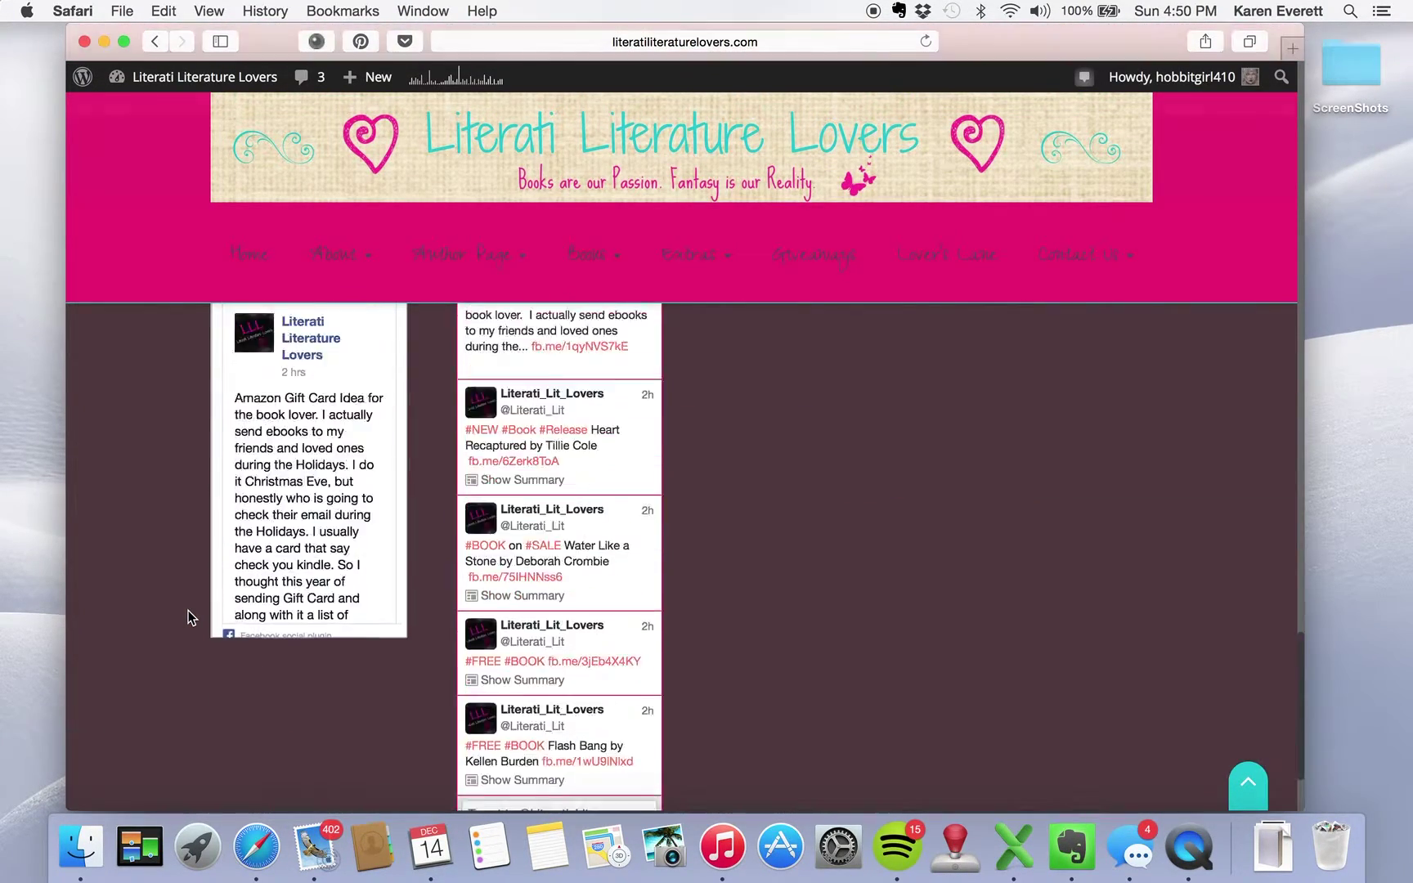
scroll(188, 617, "up", 20)
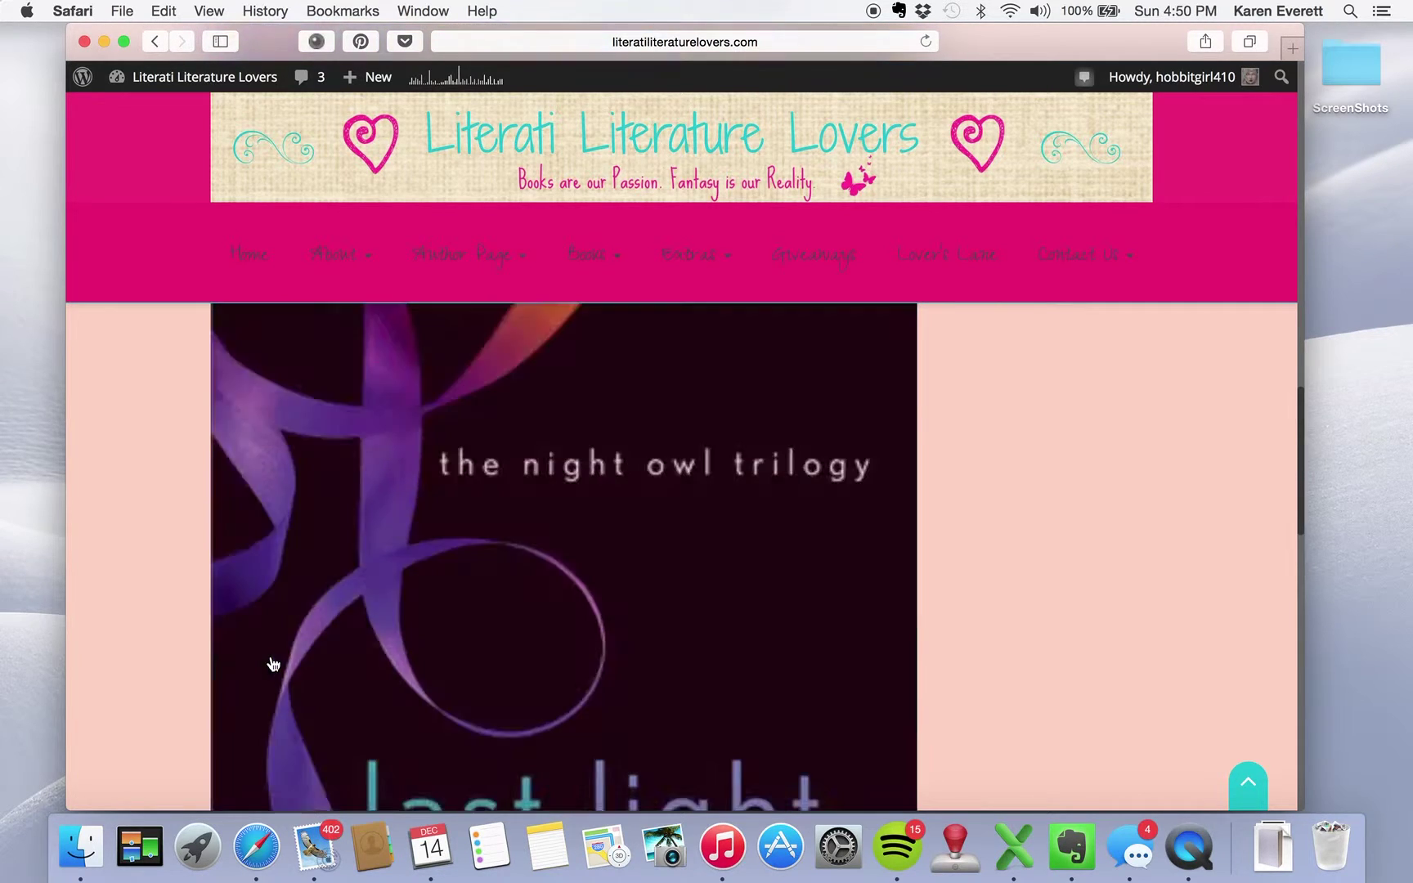
scroll(272, 664, "up", 15)
scroll(274, 662, "down", 8)
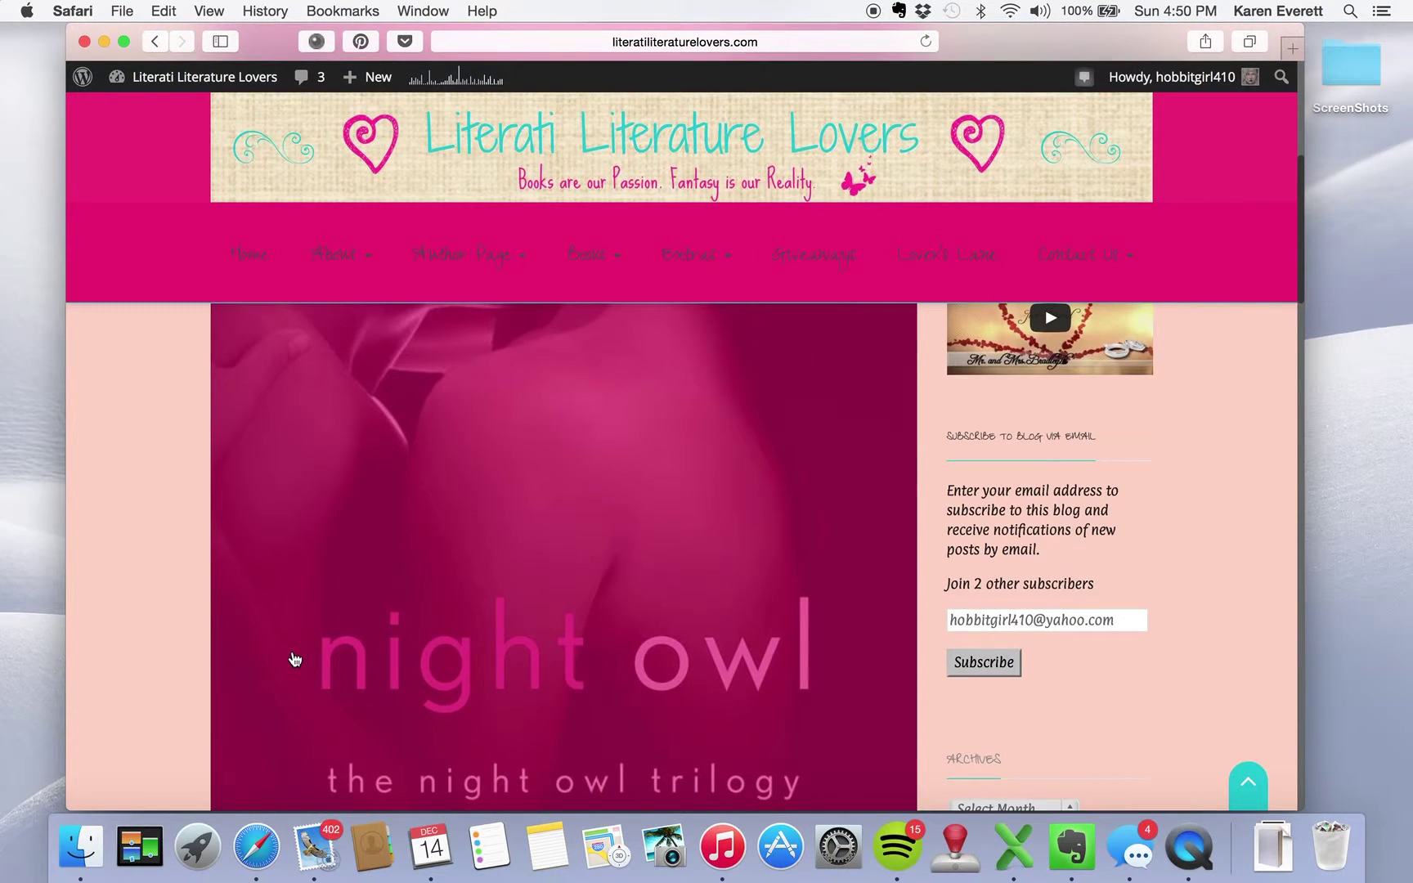
scroll(292, 657, "down", 5)
left_click(328, 692)
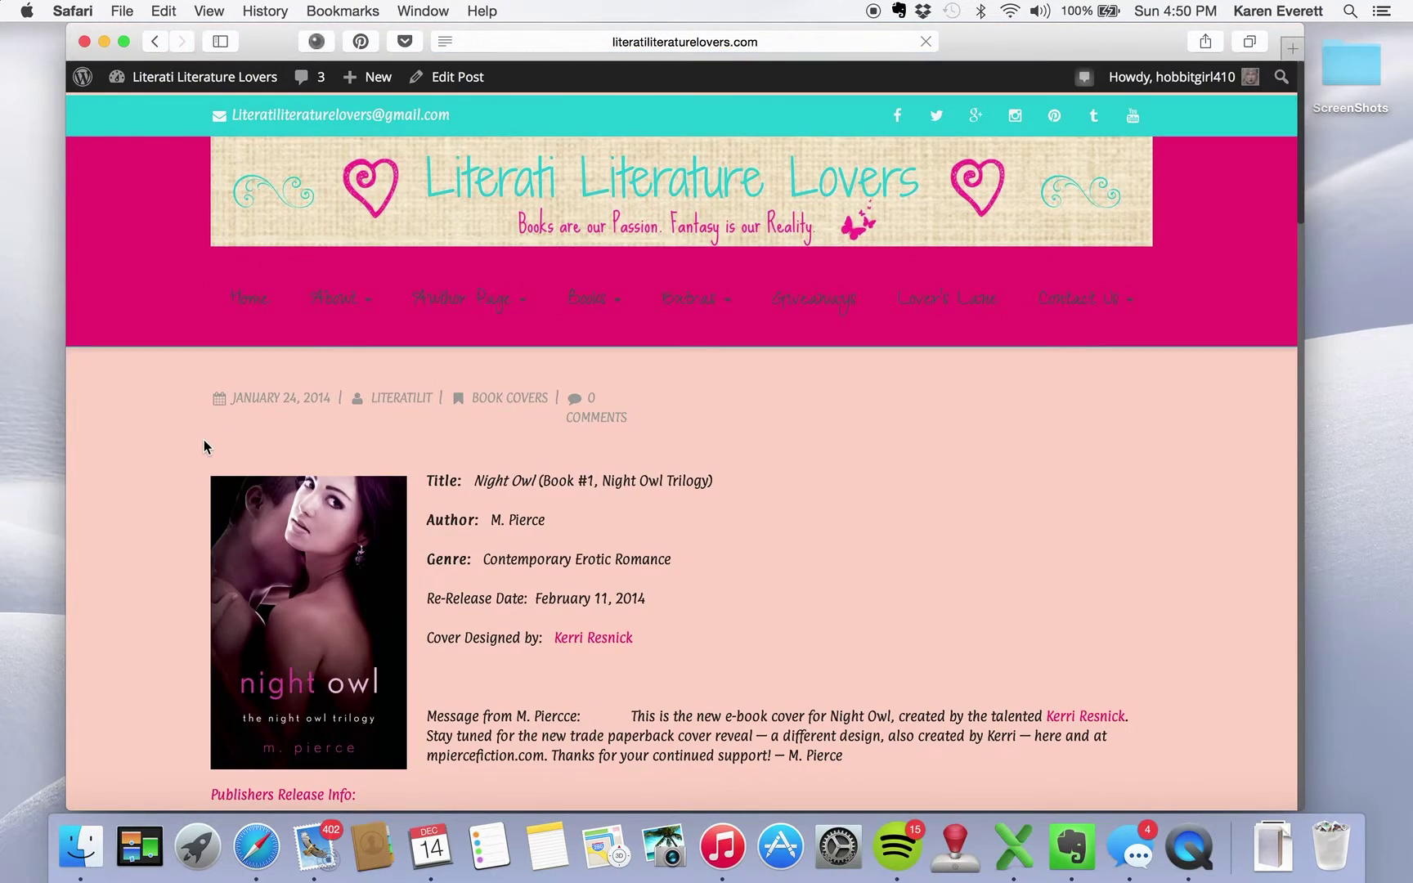
Scroll through the Night Owl post to inspect its cover image and synopsis
scroll(204, 446, "down", 5)
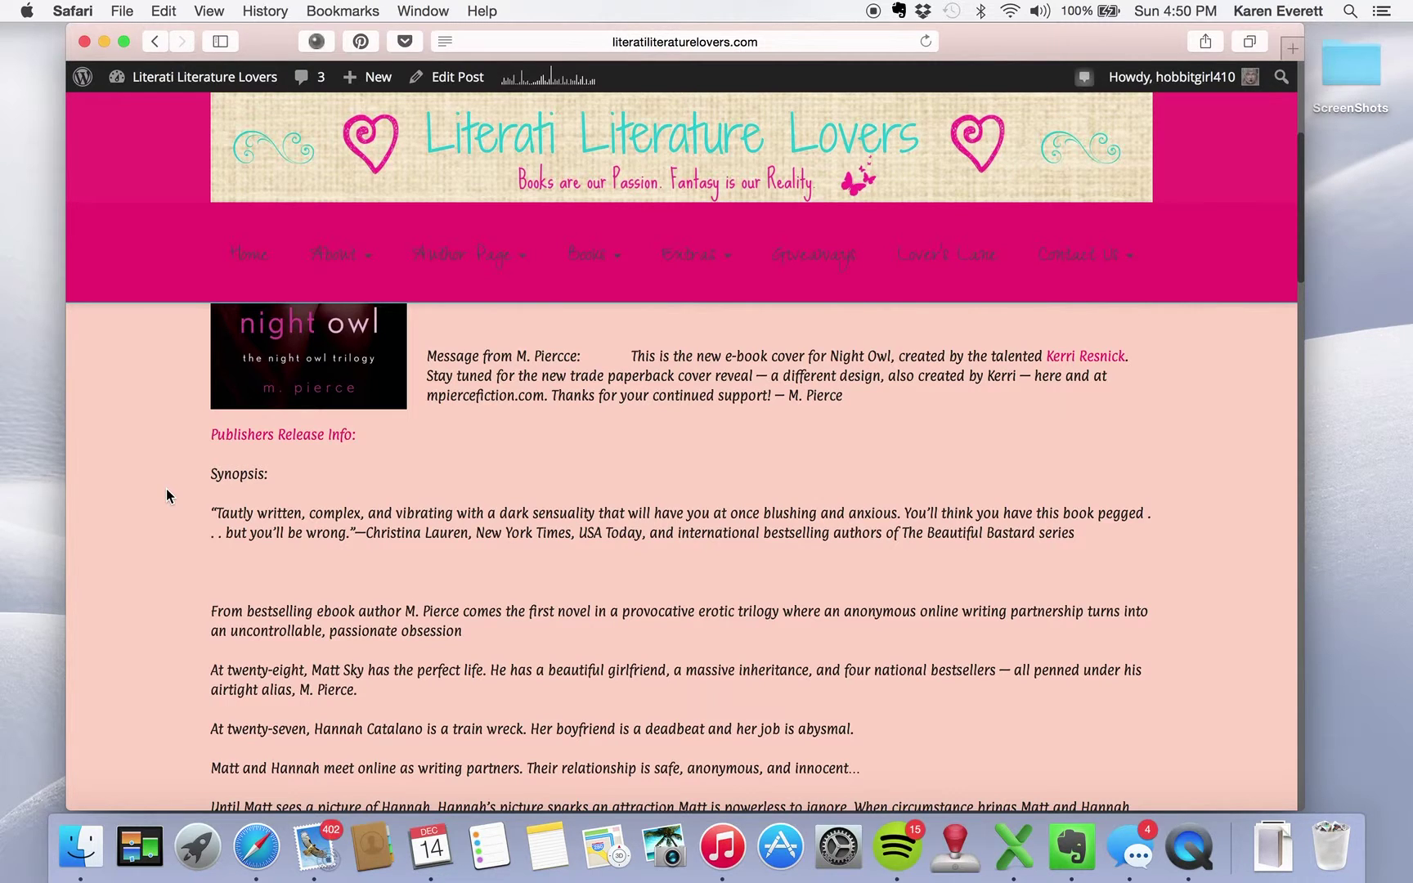
scroll(165, 489, "up", 5)
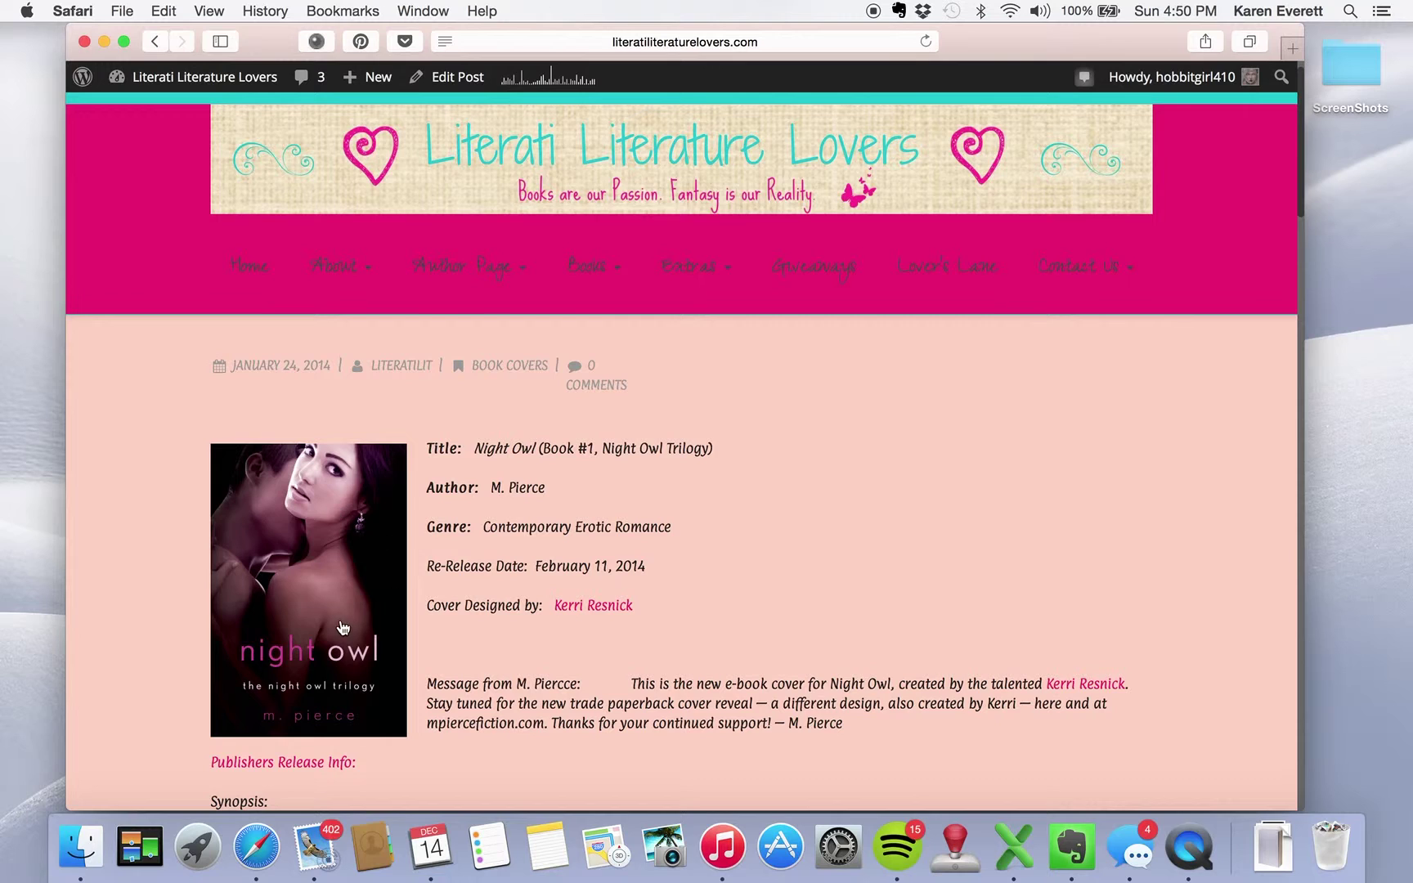
scroll(179, 514, "down", 3)
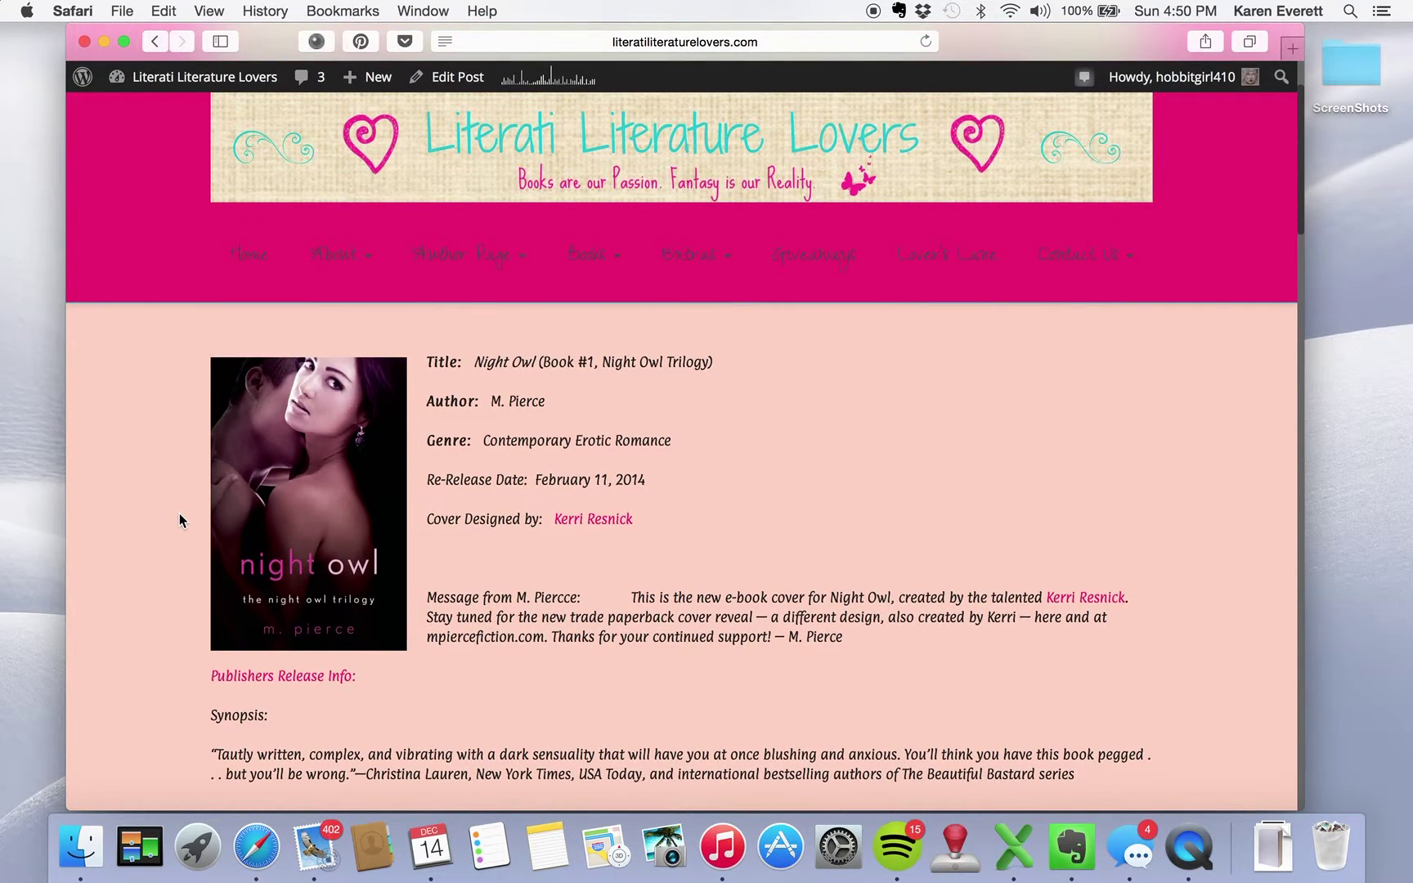
scroll(179, 514, "up", 4)
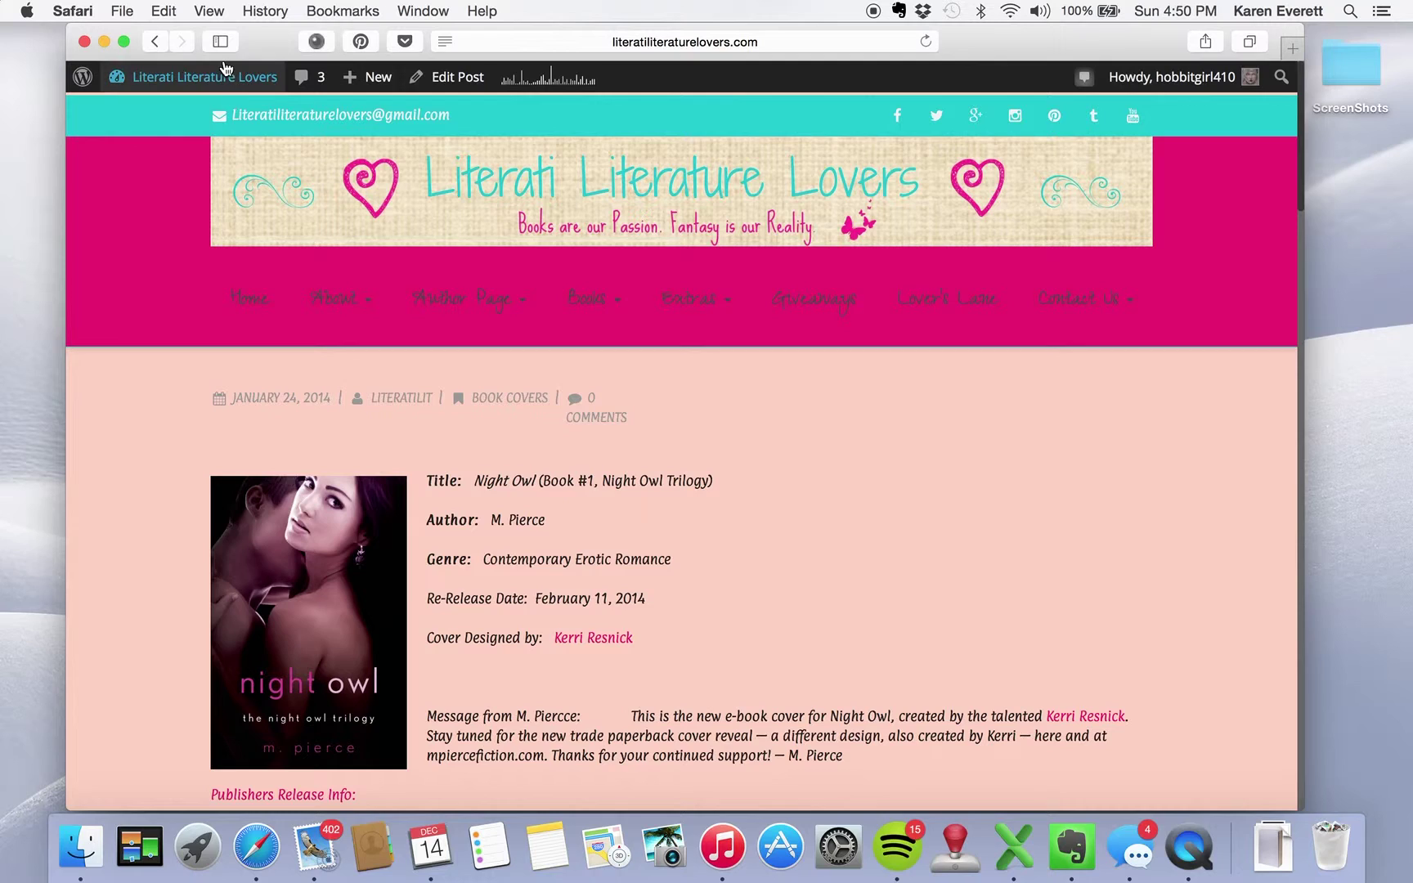
Return to the Dashboard and show the last page (70 of 70) of the Posts list
mouse_move(225, 82)
left_click(162, 113)
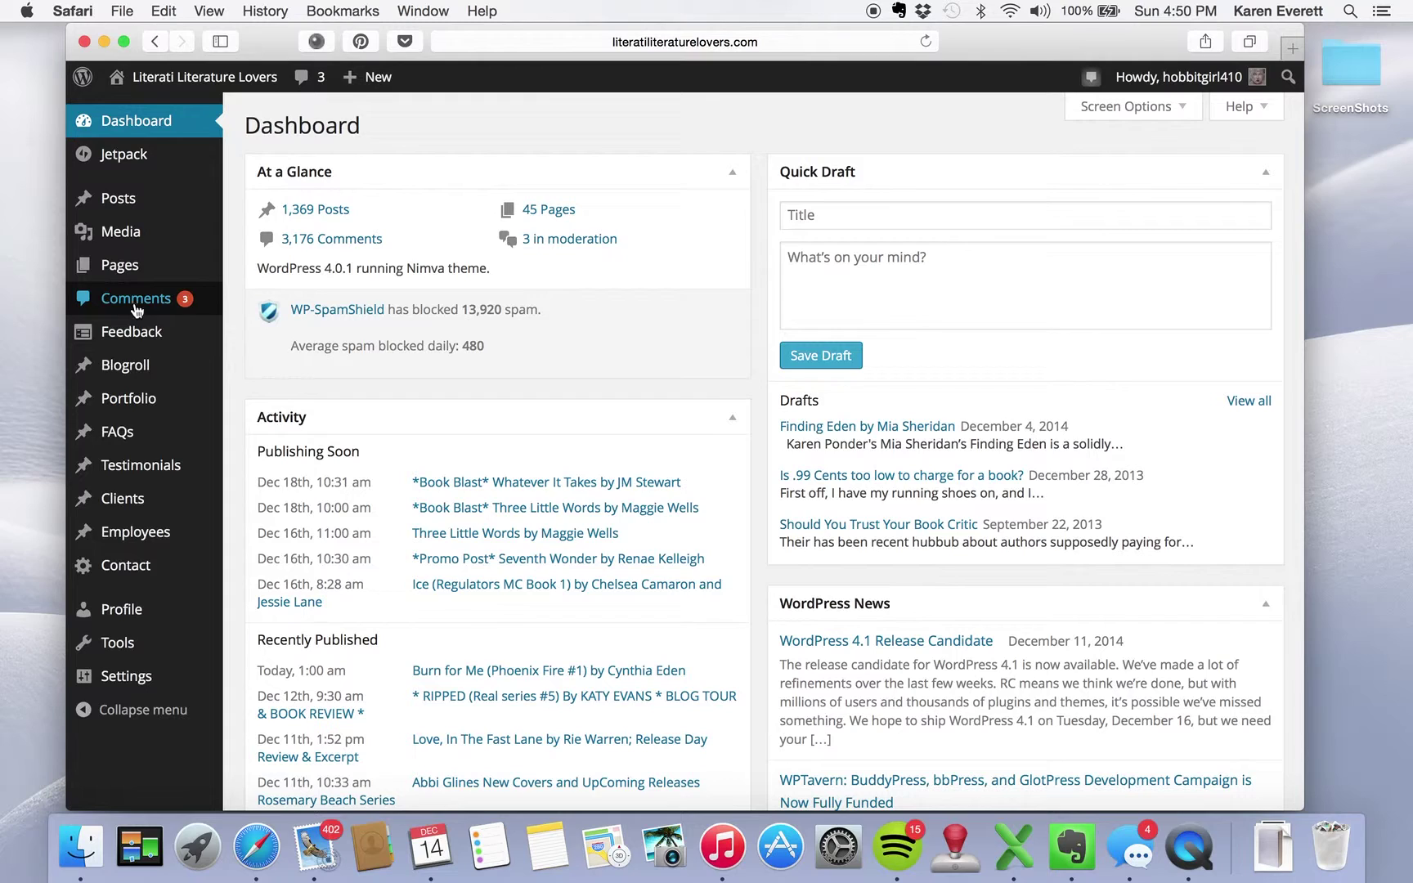
left_click(124, 200)
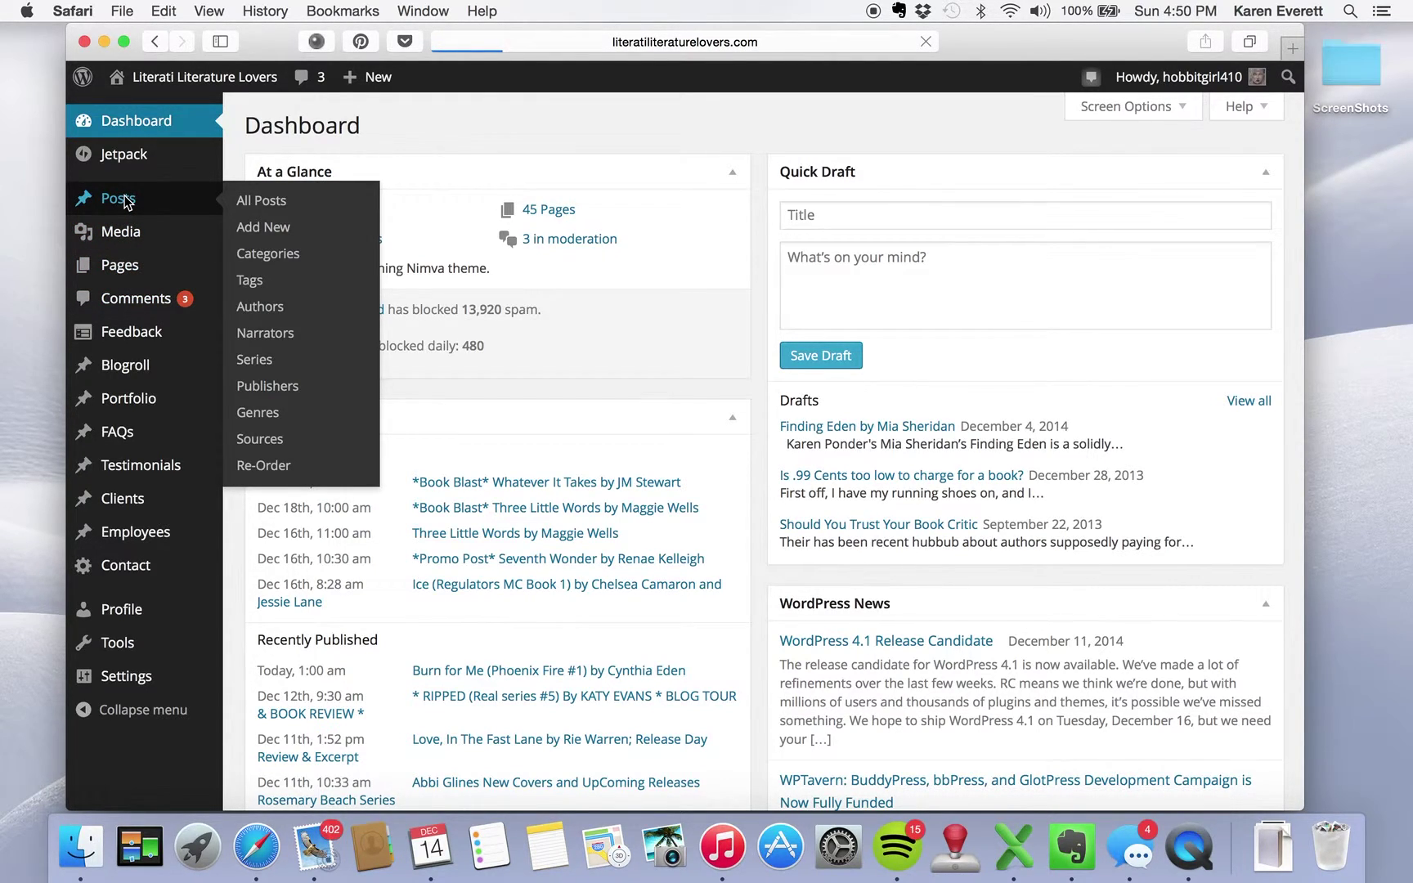
scroll(518, 401, "down", 15)
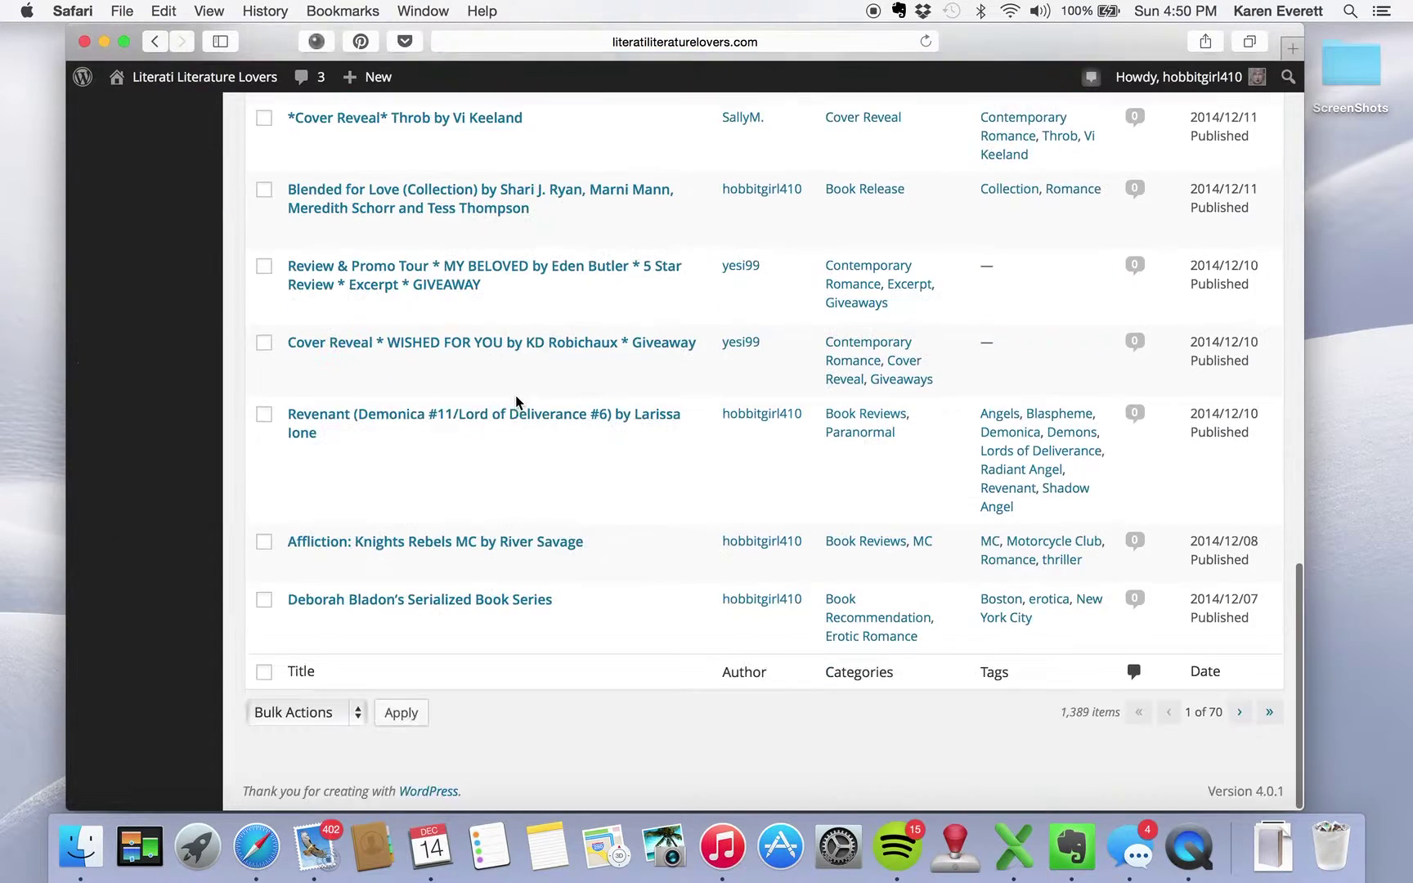
left_click(1269, 712)
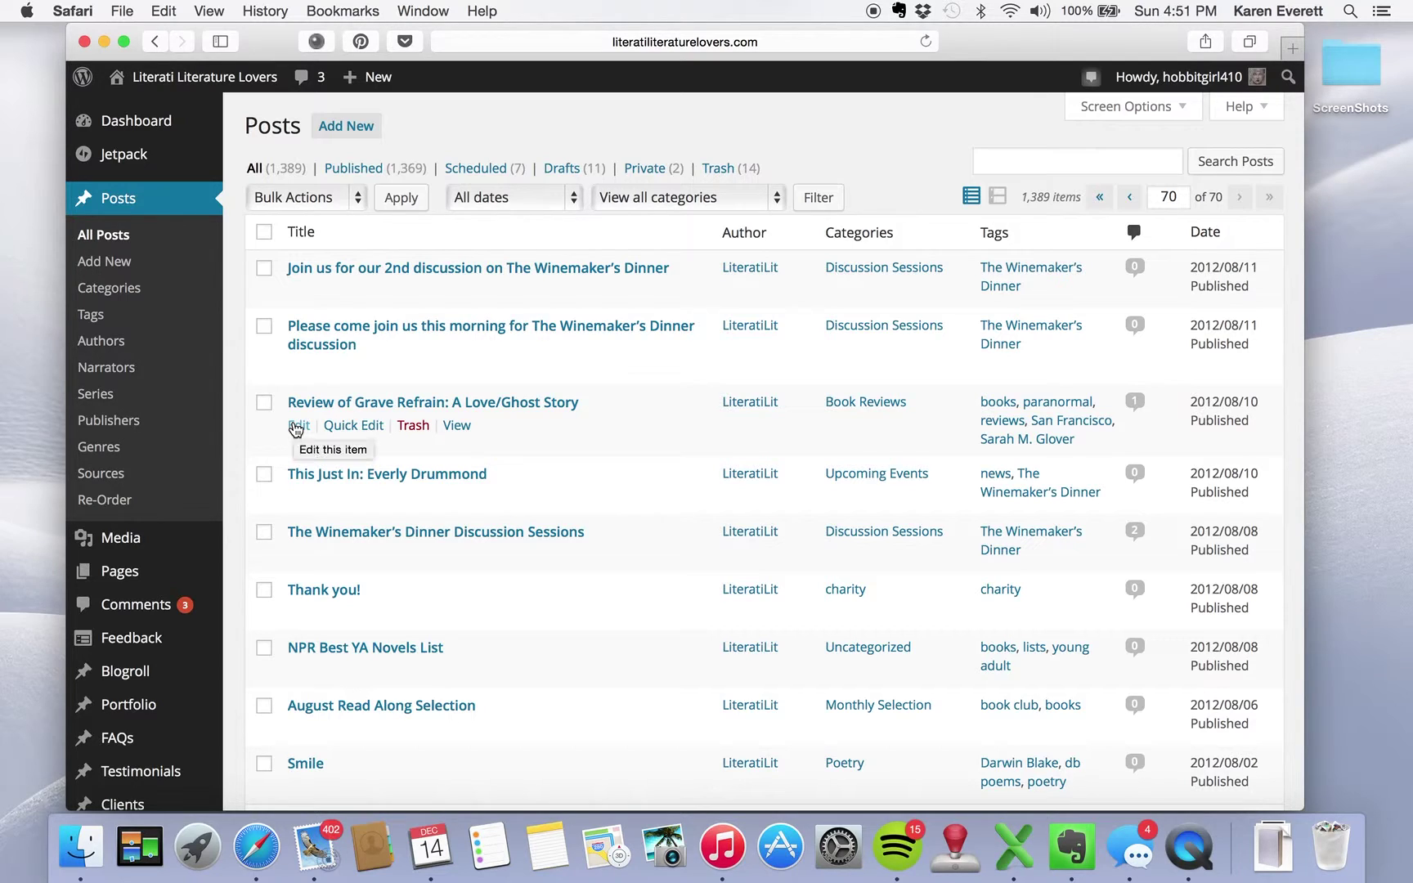
Edit the Review of Grave Refrain post and open Image Details for its broken cover
left_click(296, 426)
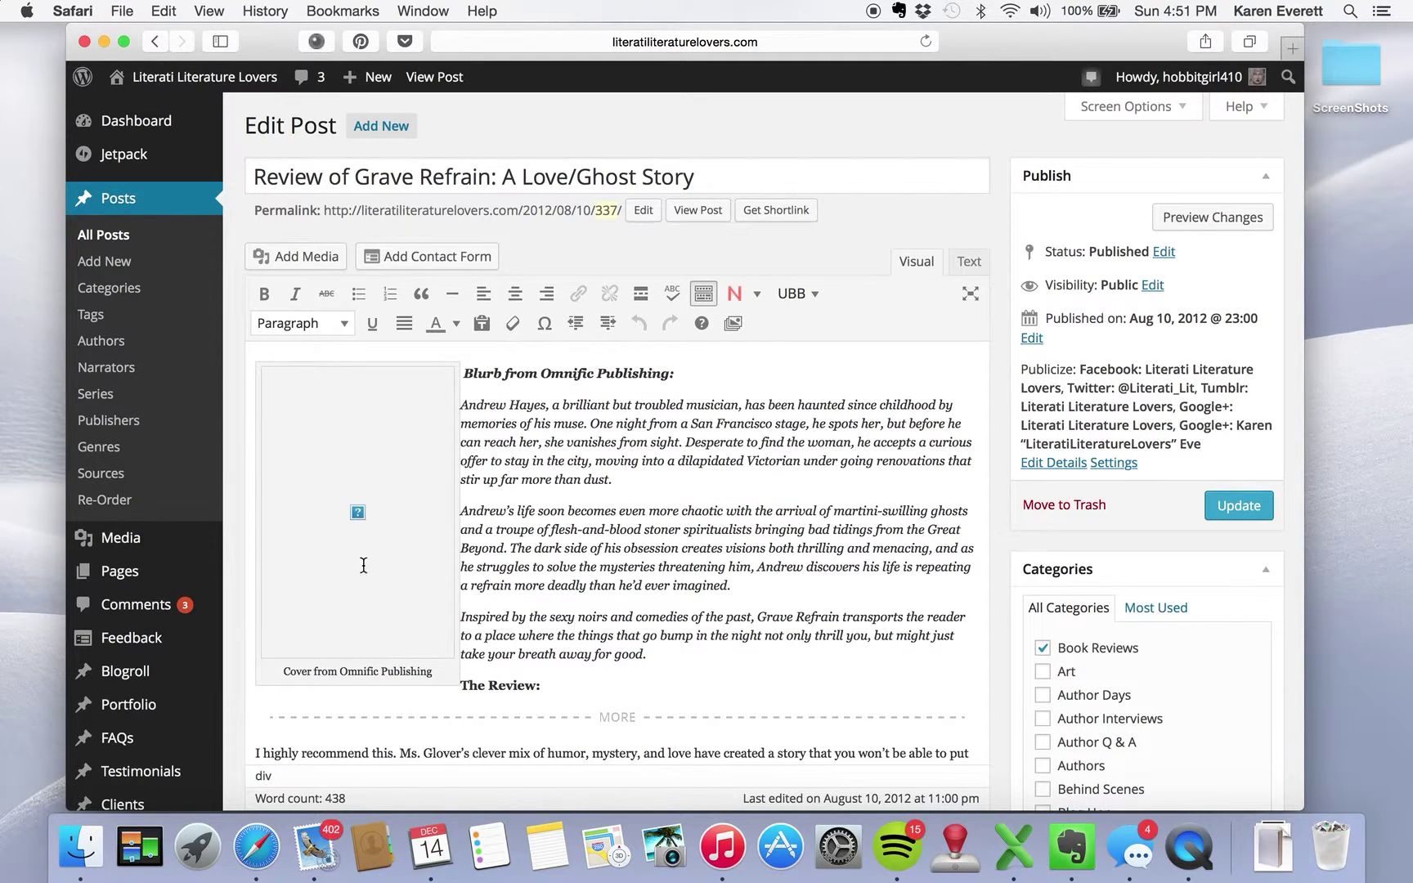
scroll(364, 565, "down", 5)
scroll(357, 448, "up", 5)
left_click(320, 439)
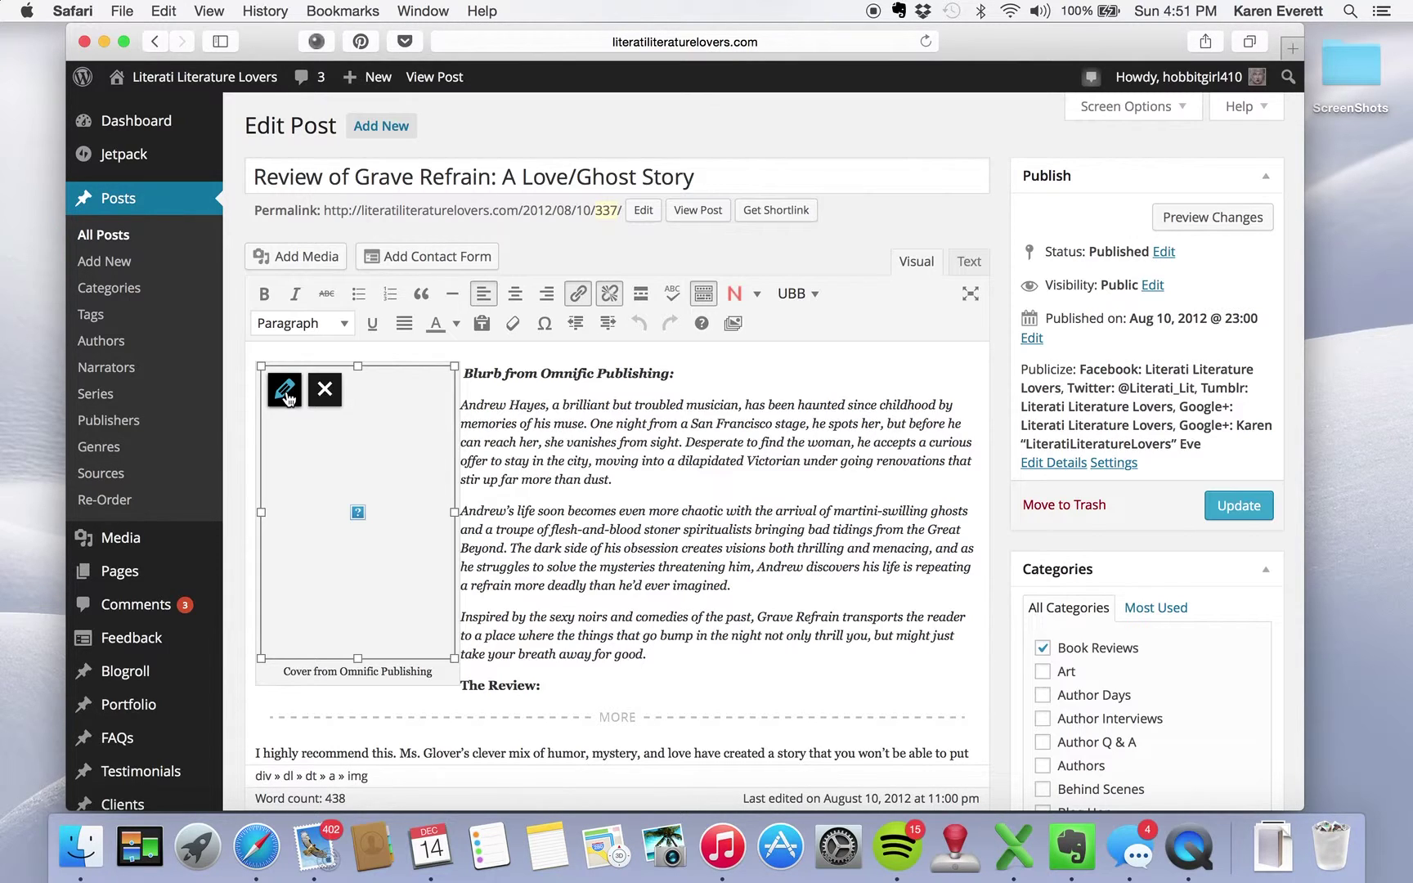
left_click(286, 392)
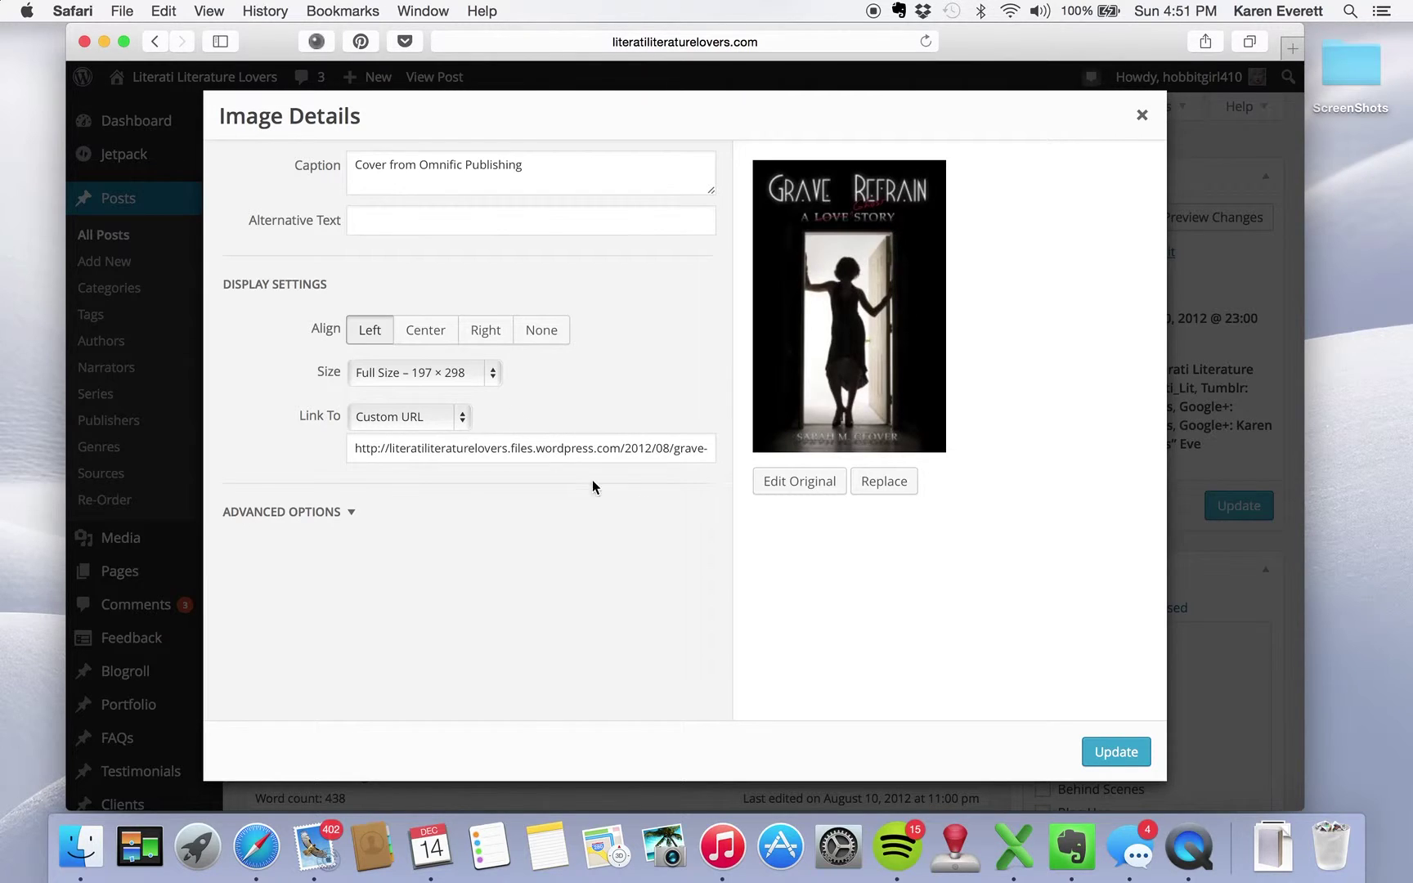
Apply the fixed Image Details to the cover and Update the Grave Refrain post
left_click(1115, 752)
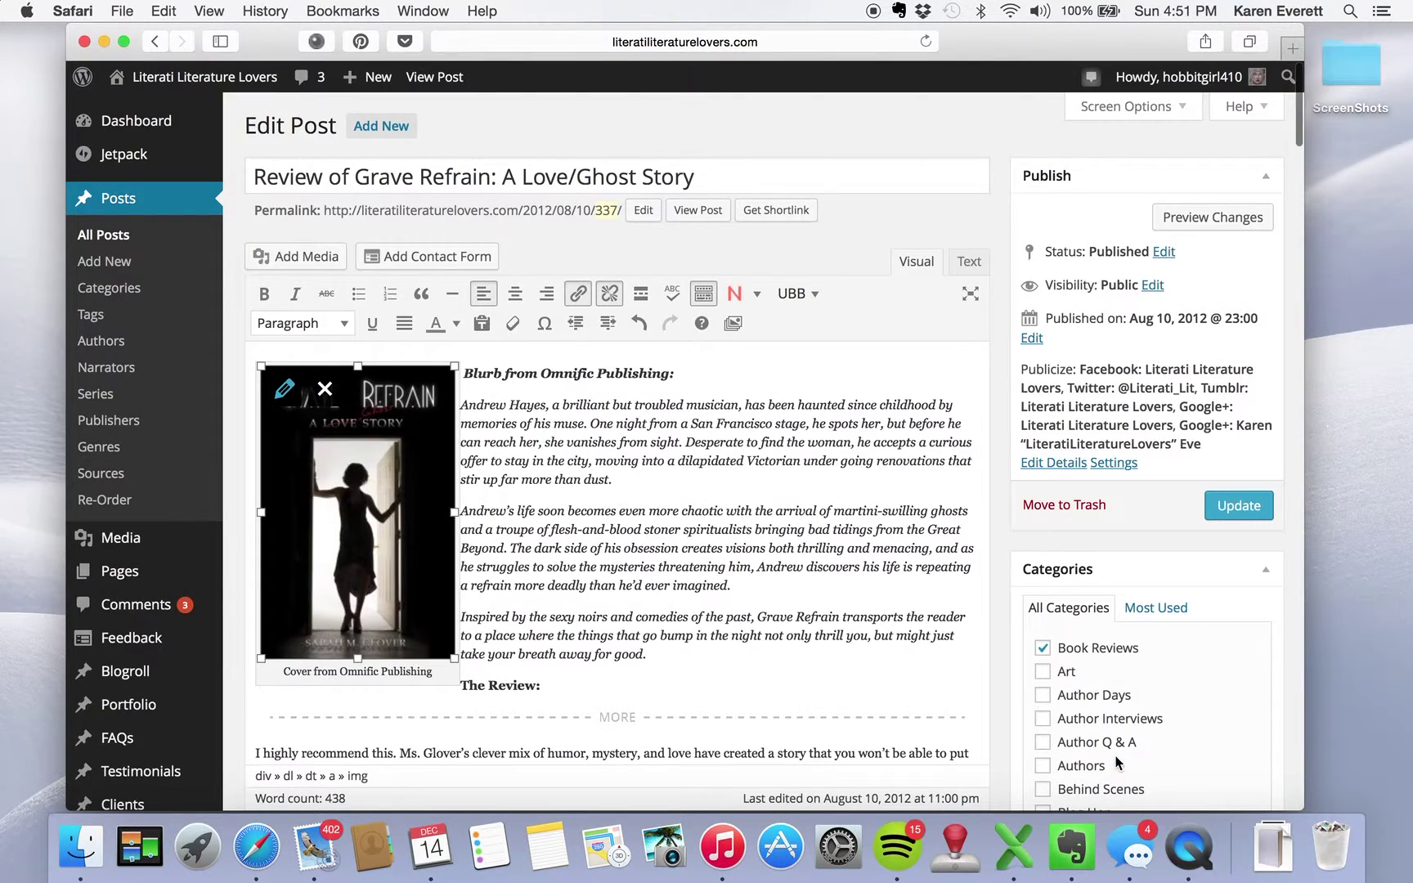
scroll(540, 678, "down", 10)
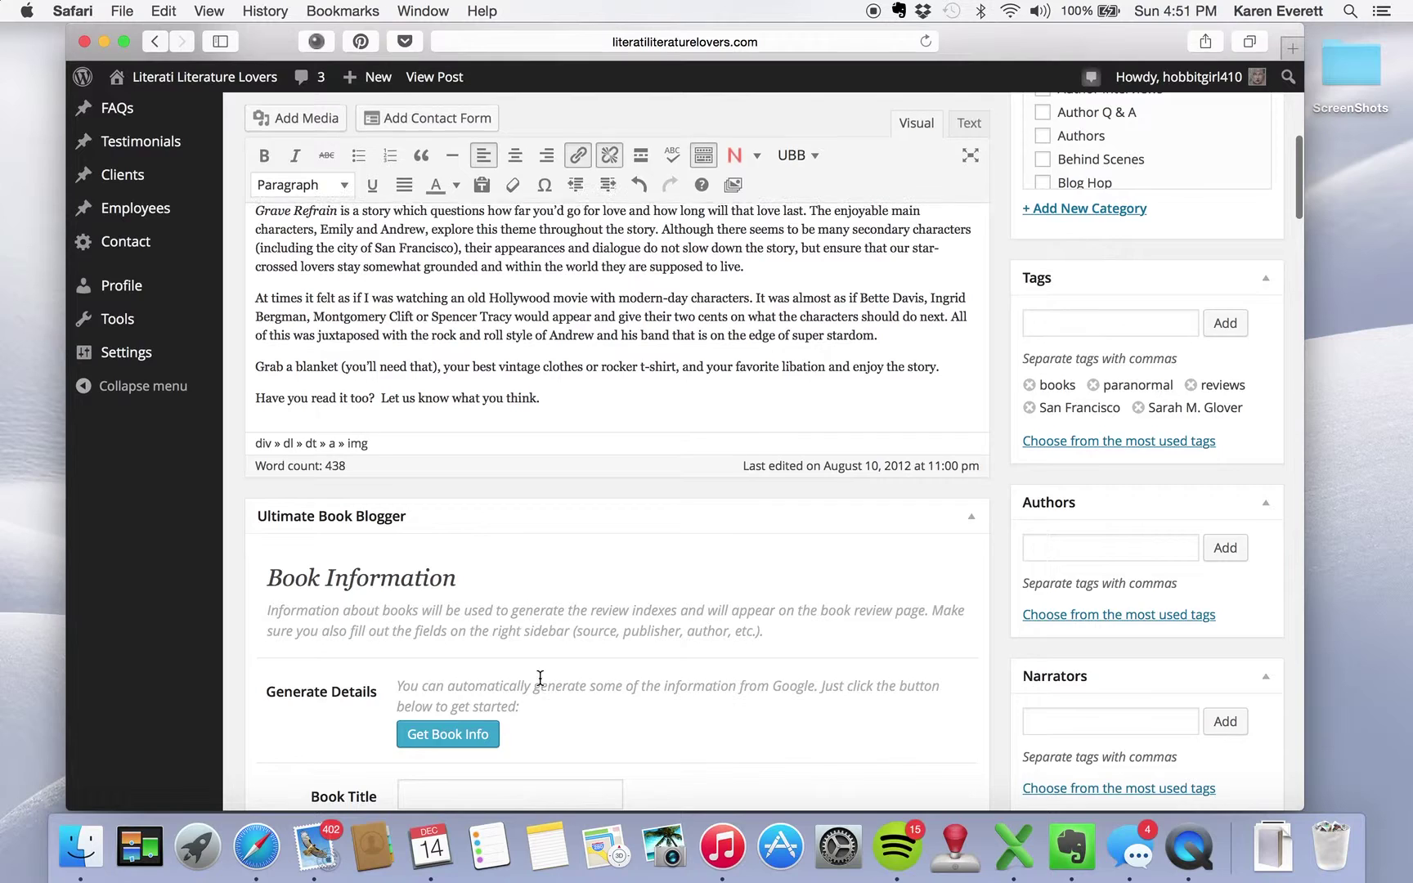
scroll(536, 681, "up", 10)
left_click(1265, 413)
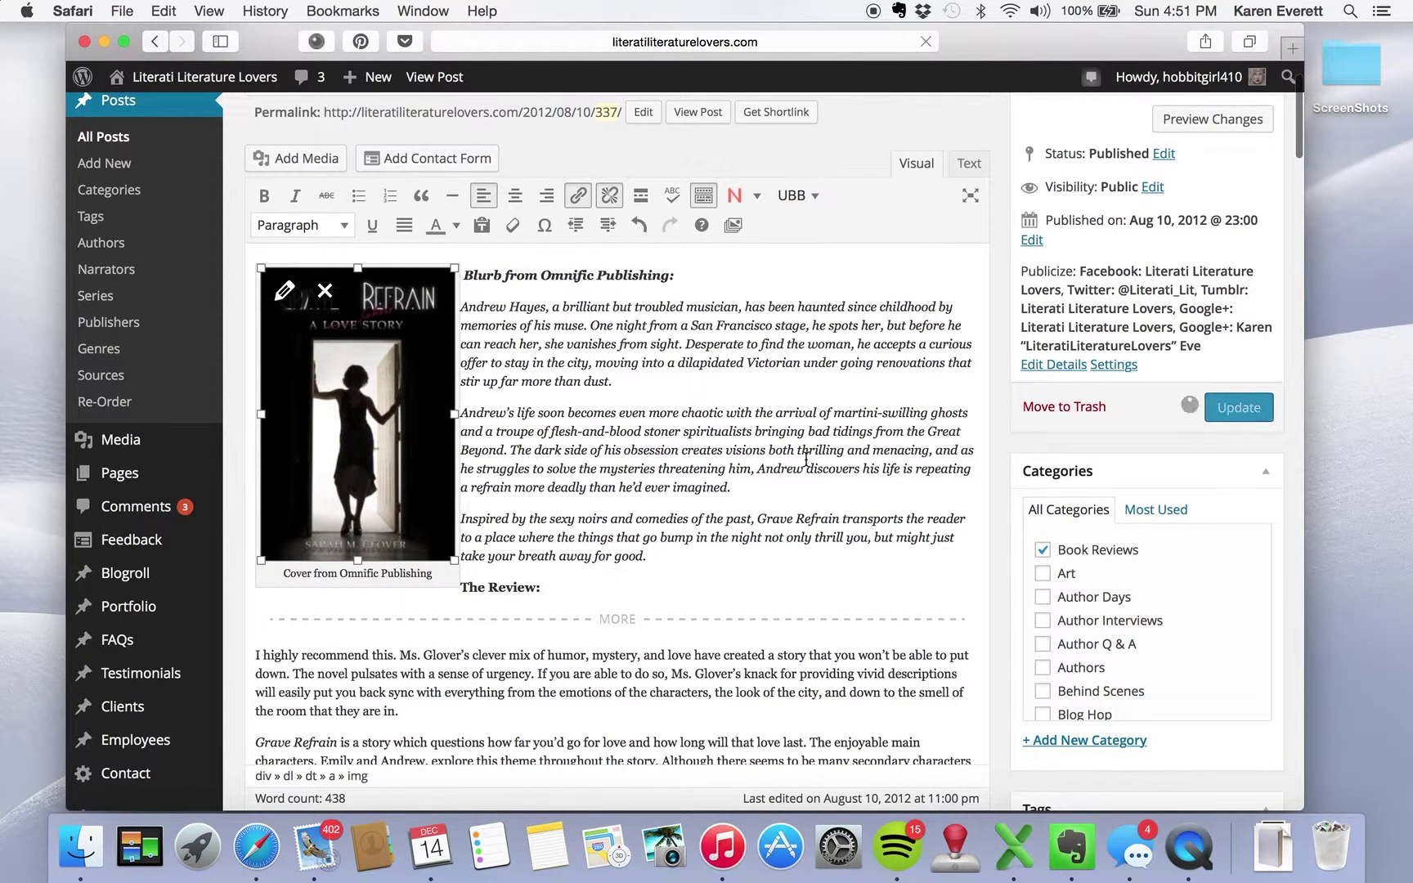